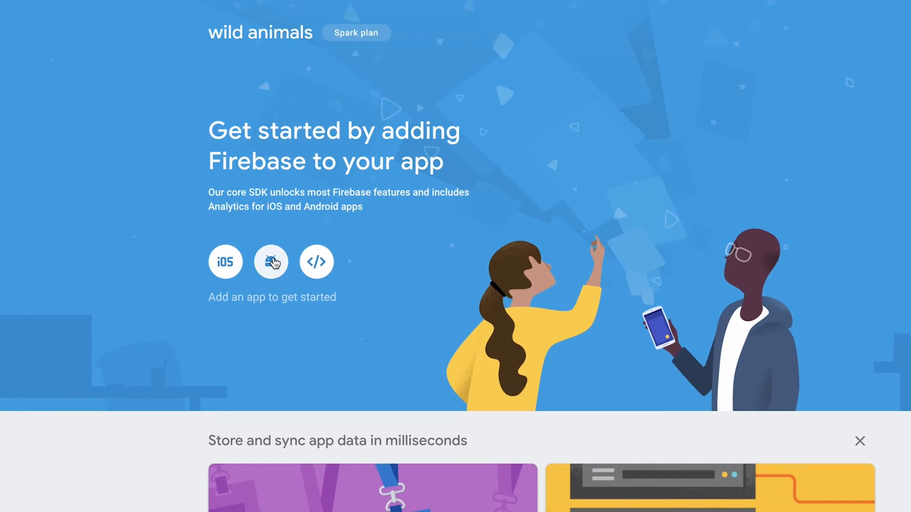
Register an Android app in Firebase using the package name copied from the King of App builder
left_click(273, 263)
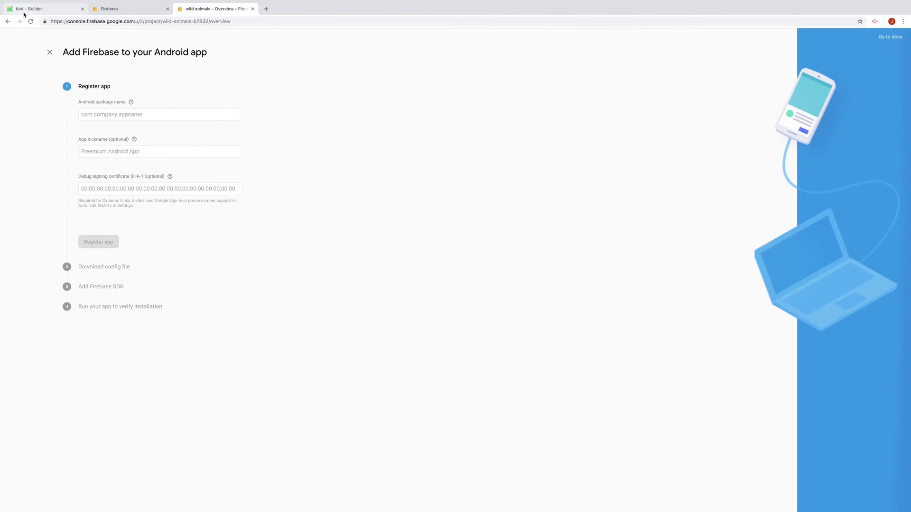
left_click(24, 13)
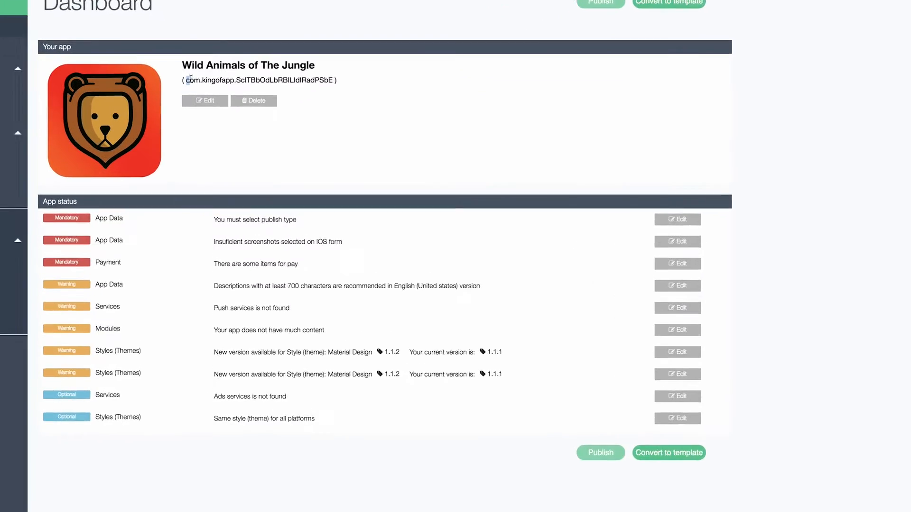
left_click_drag(190, 79, 334, 80)
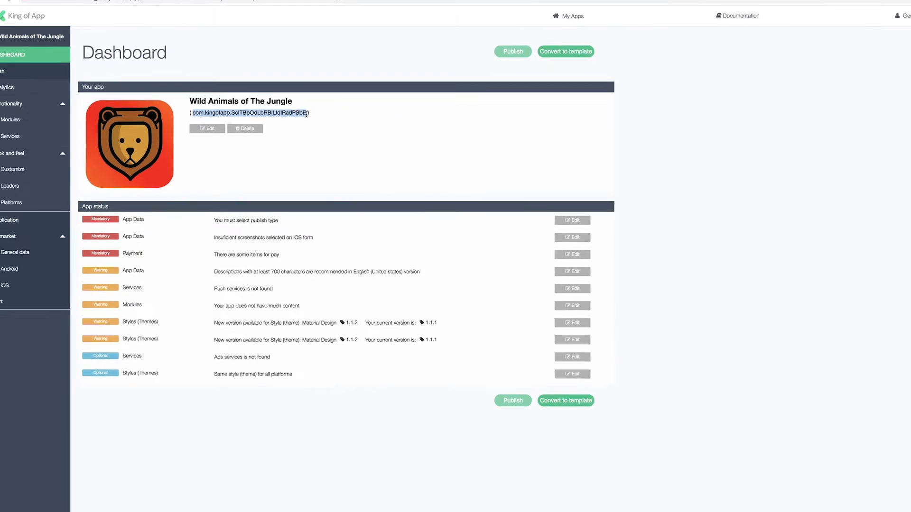
right_click(257, 122)
left_click(269, 136)
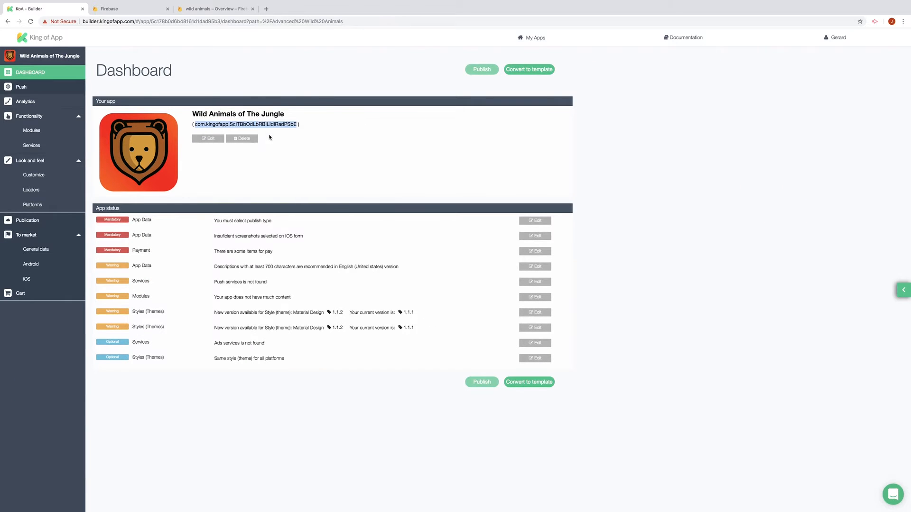
left_click(203, 13)
left_click(207, 109)
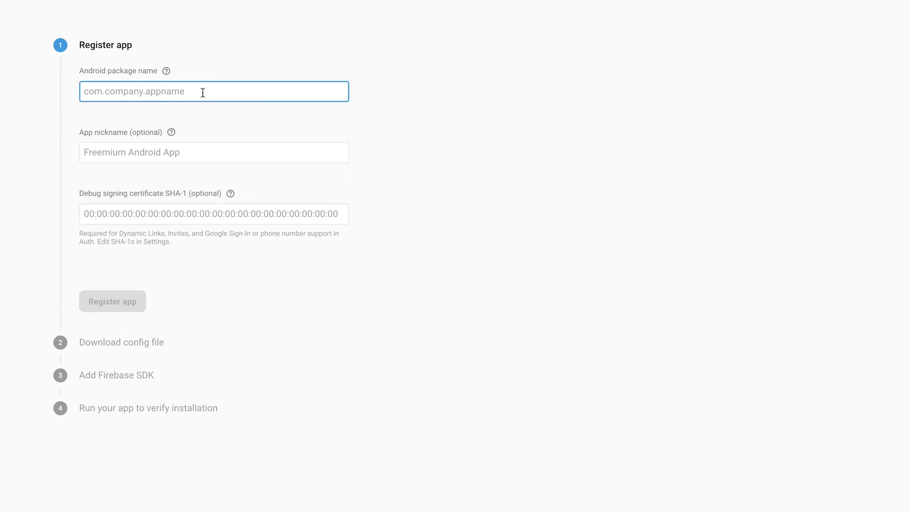
key("ctrl+v")
left_click(135, 300)
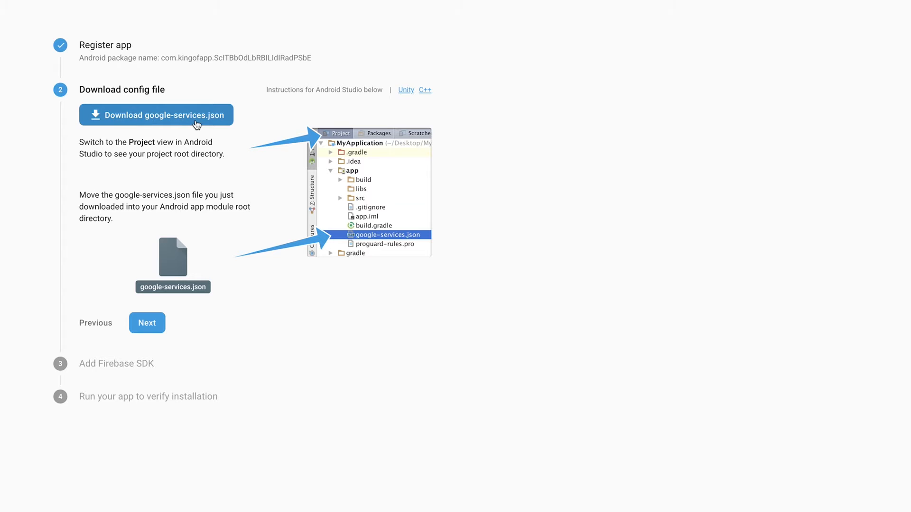
Download google-services.json and skip the remaining setup steps back to the project overview
left_click(197, 125)
left_click(145, 331)
left_click(152, 489)
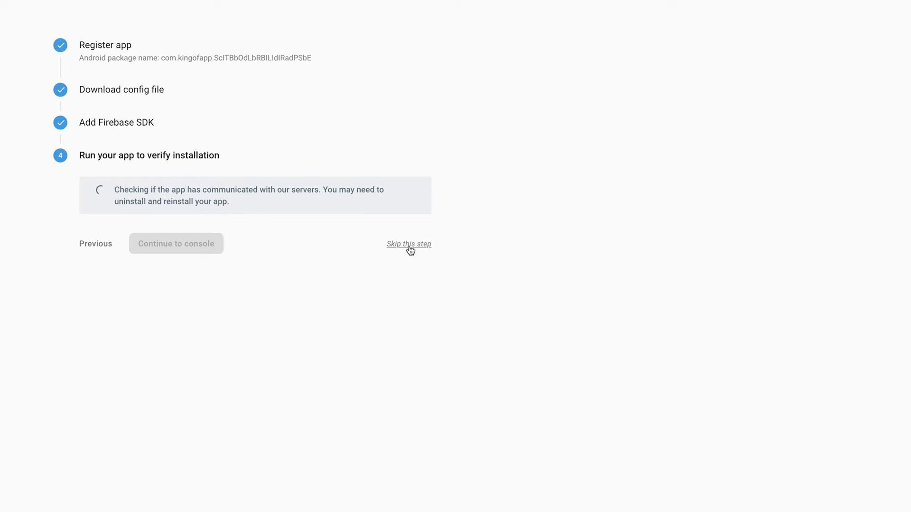
left_click(378, 236)
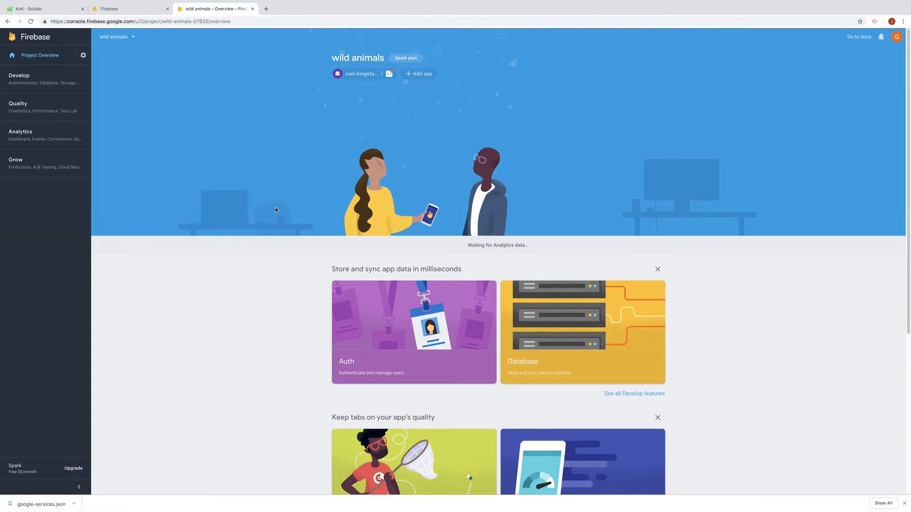
Add the free Koapp Push Notifications service from the services market and open the Push panel
left_click(42, 9)
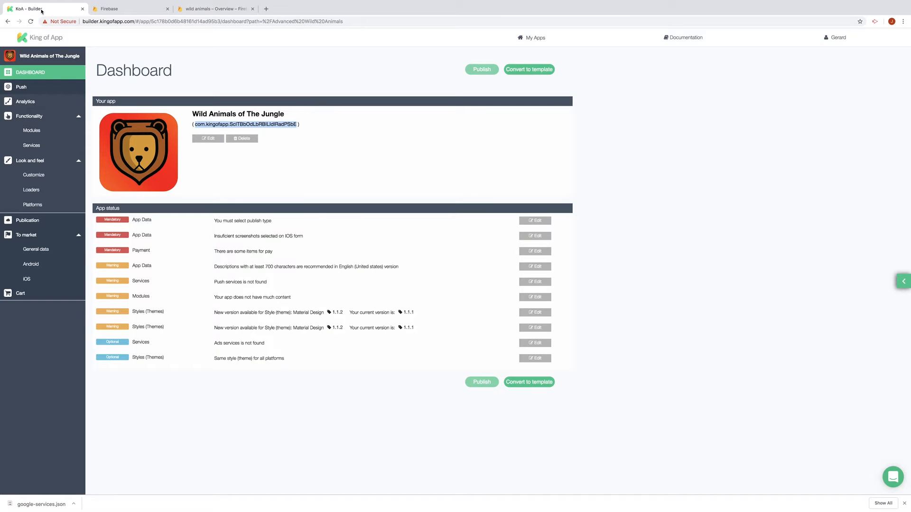
left_click(32, 145)
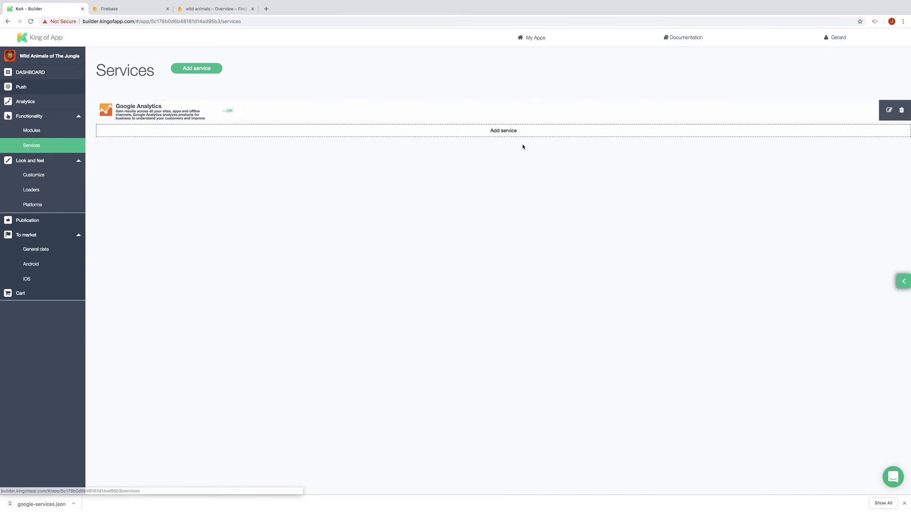
left_click(510, 133)
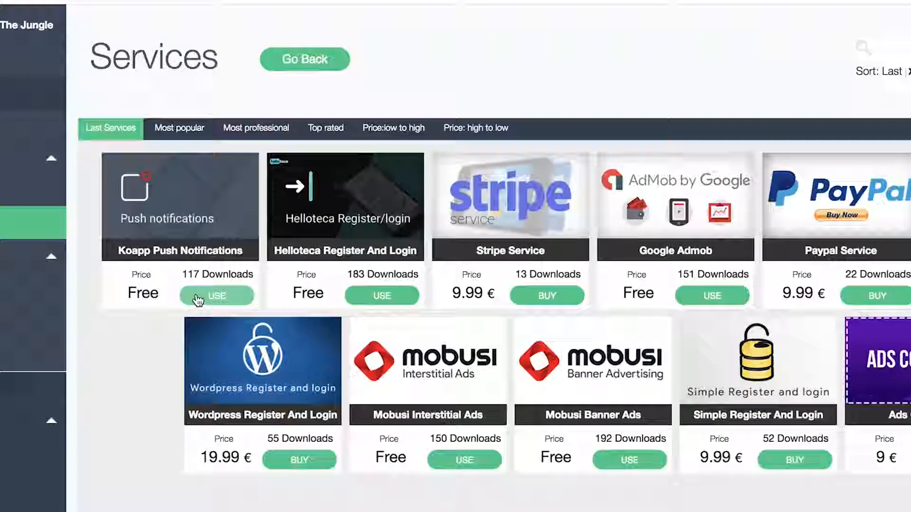
left_click(144, 179)
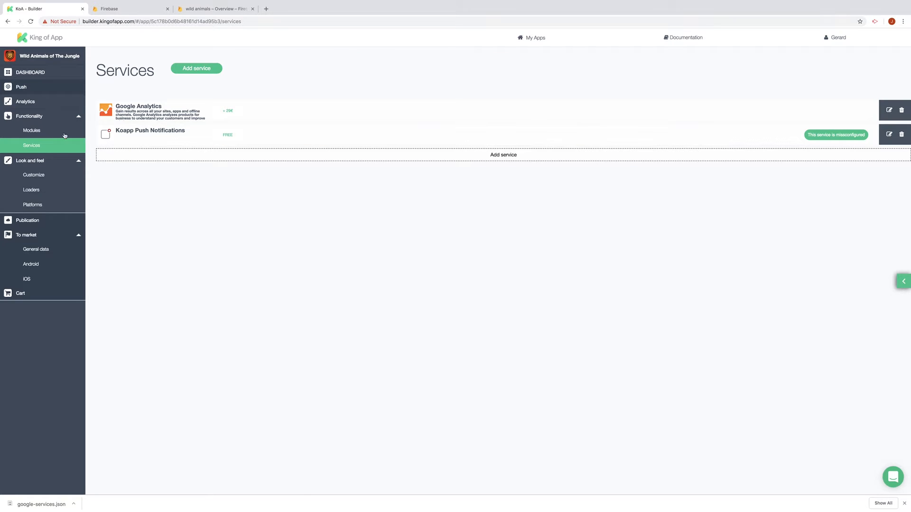
left_click(27, 92)
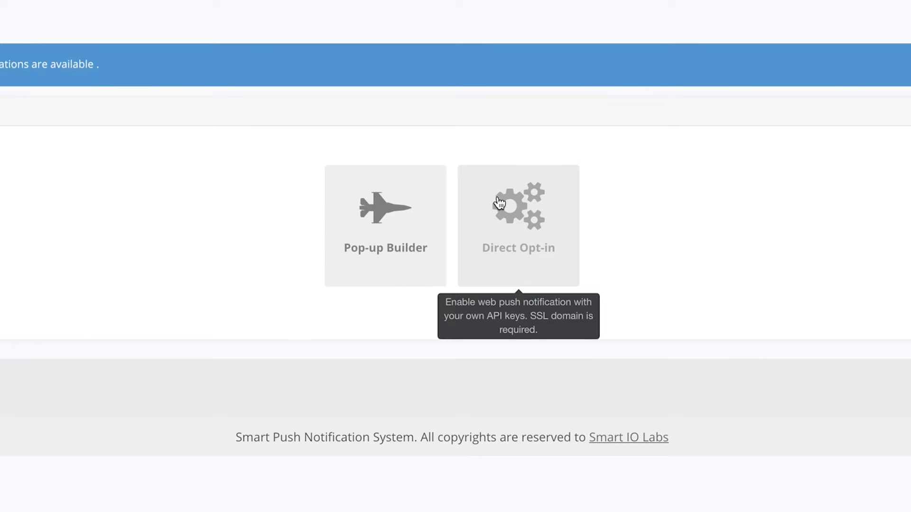
Create a Direct Opt-in push application titled 'Wild Animals' with the Android platform turned on
left_click(499, 203)
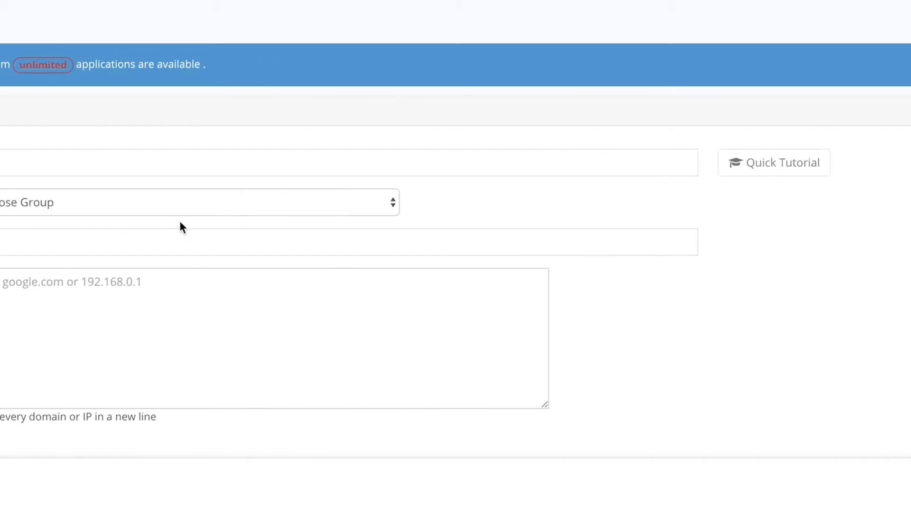
left_click(362, 157)
type("Wild Animals")
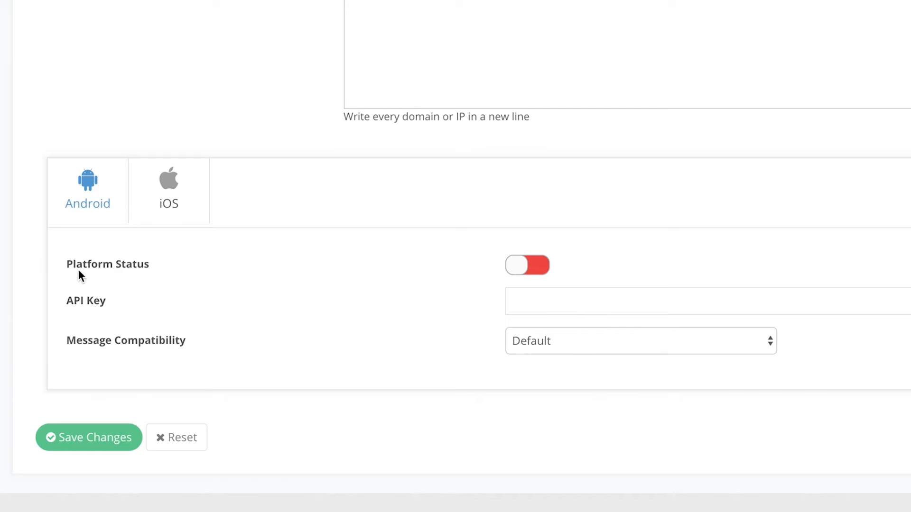
left_click(542, 270)
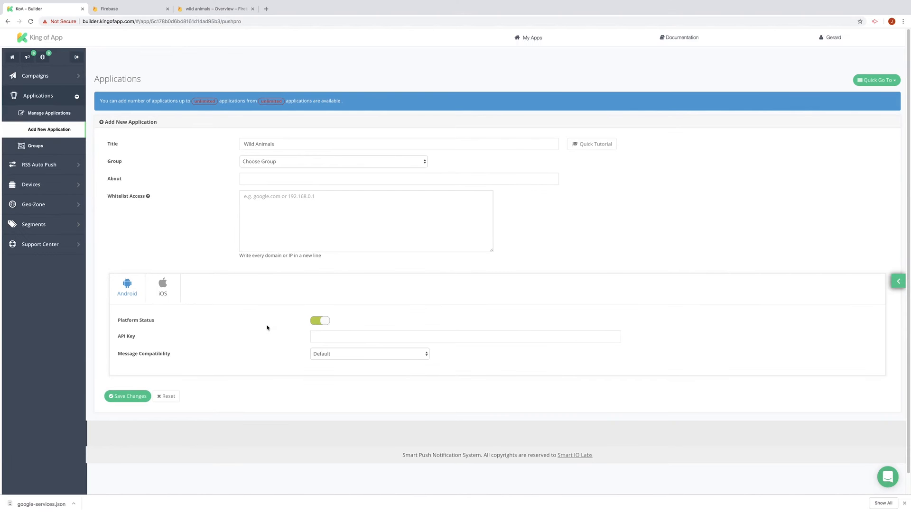
left_click(201, 9)
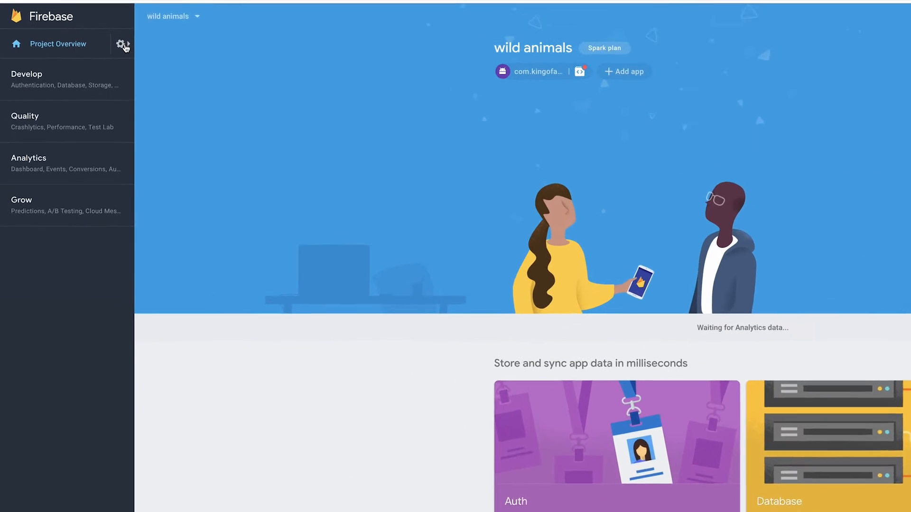
Copy the Sender ID from the wild animals project's Cloud Messaging settings
left_click(83, 55)
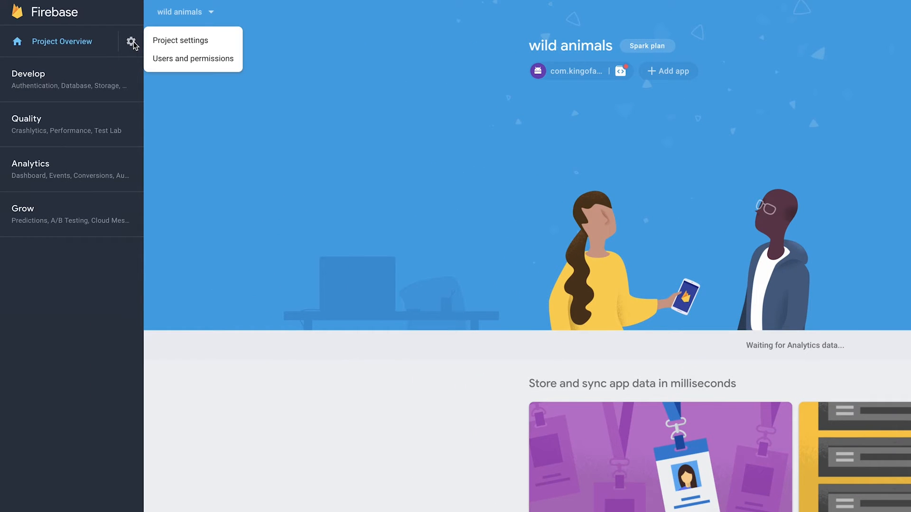
left_click(165, 43)
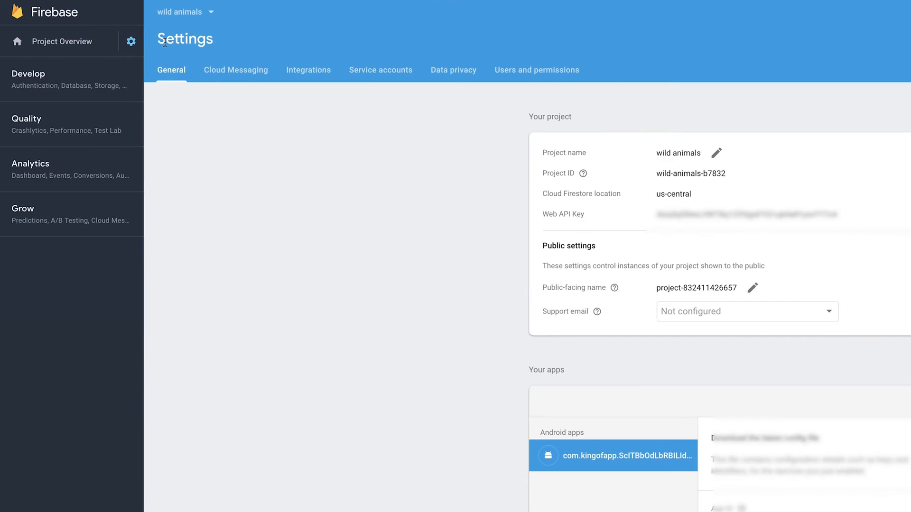
left_click(245, 75)
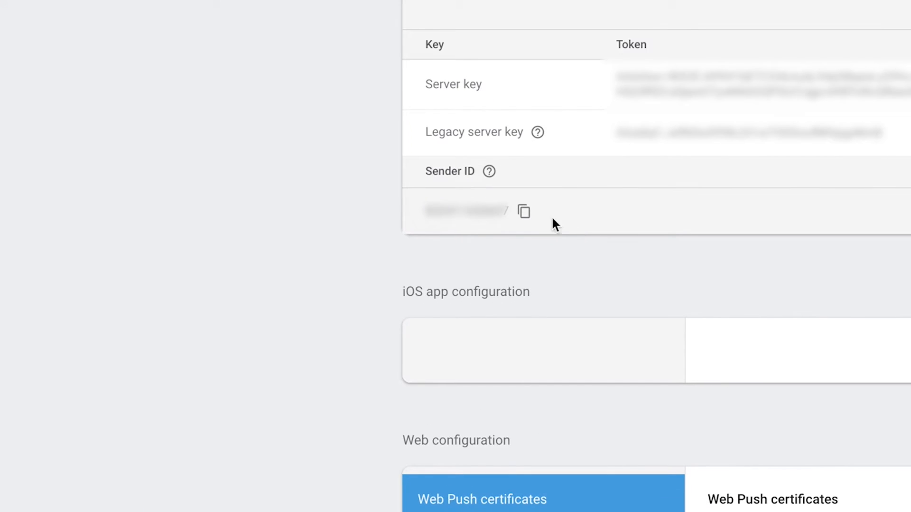
left_click(606, 272)
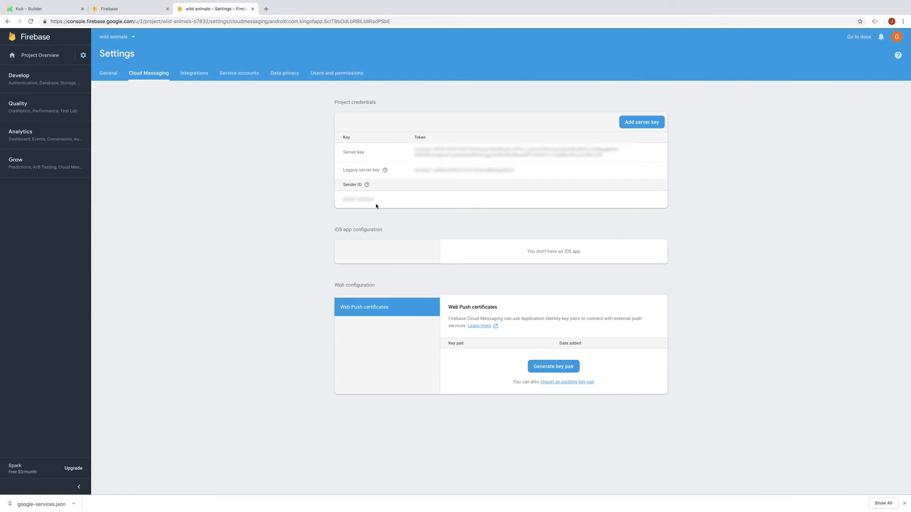
Save the Wild Animals application with the Sender ID as API key and copy its Access Token
left_click(37, 10)
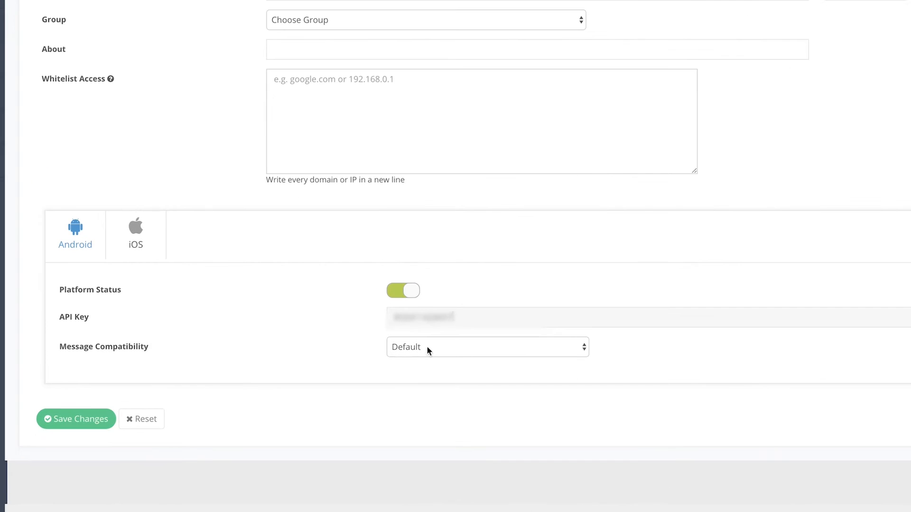
left_click(39, 425)
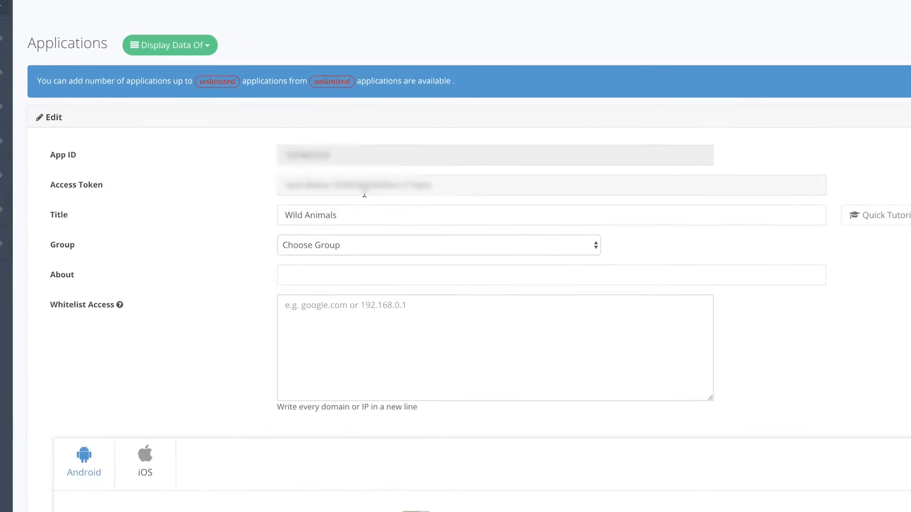
left_click_drag(476, 194, 272, 198)
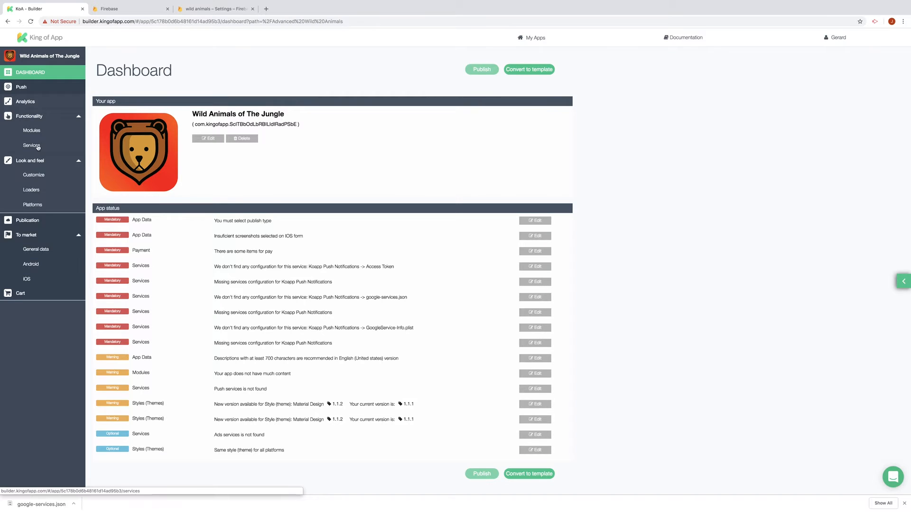
left_click(37, 146)
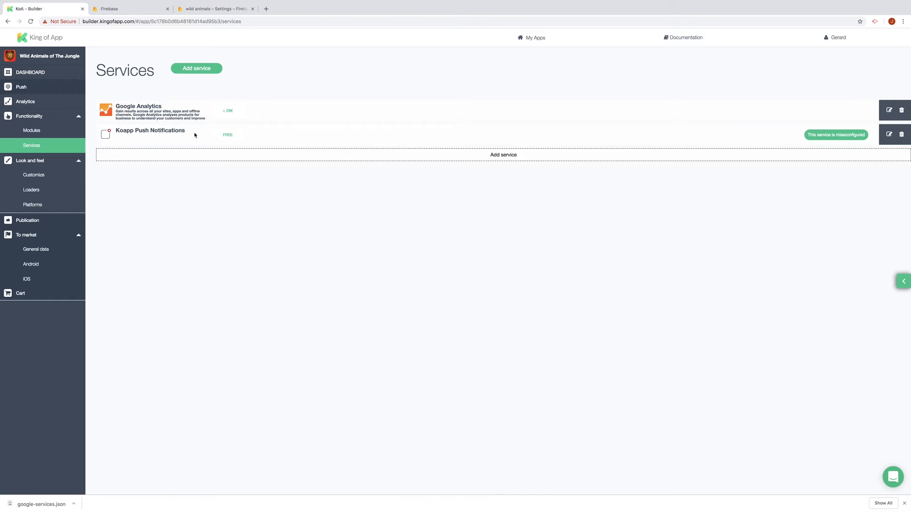
Fill the Koapp Push Notifications settings with the access token, google-services.json content and placeholder 'a' plist, then save
left_click(890, 135)
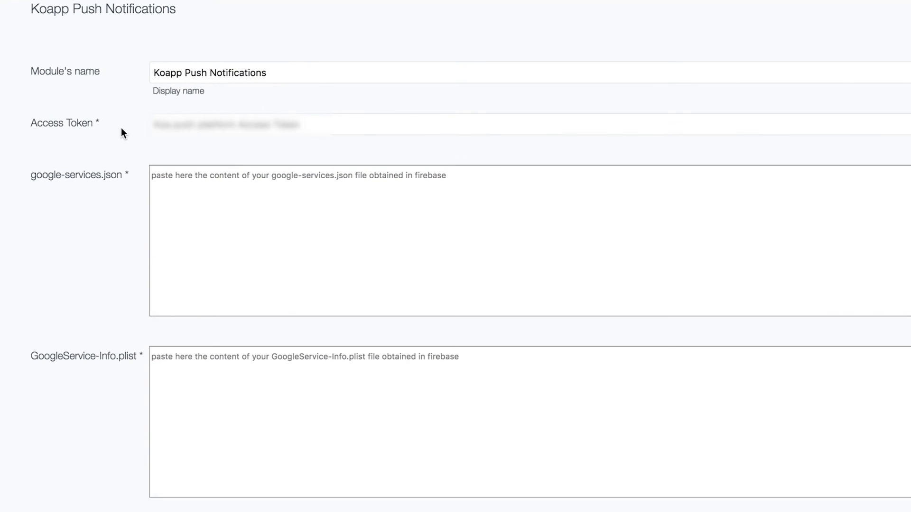
left_click(193, 125)
key("super+v")
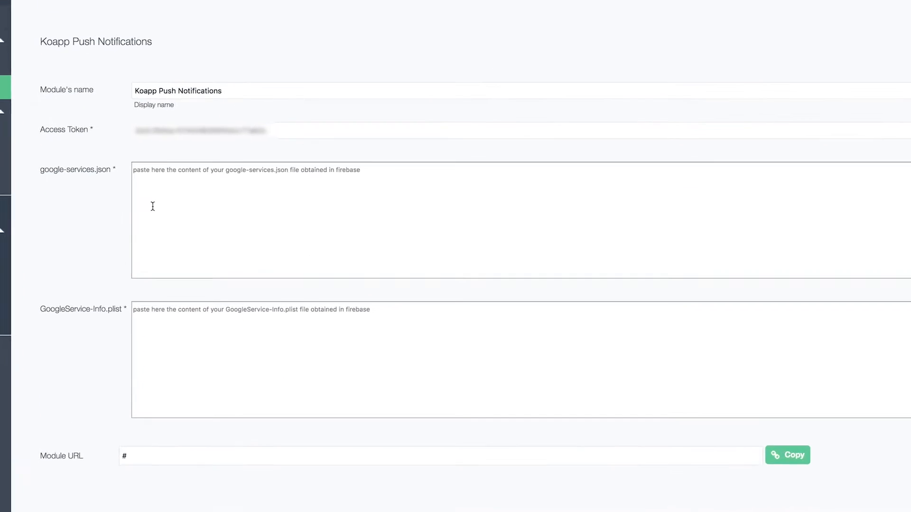
key("super+v")
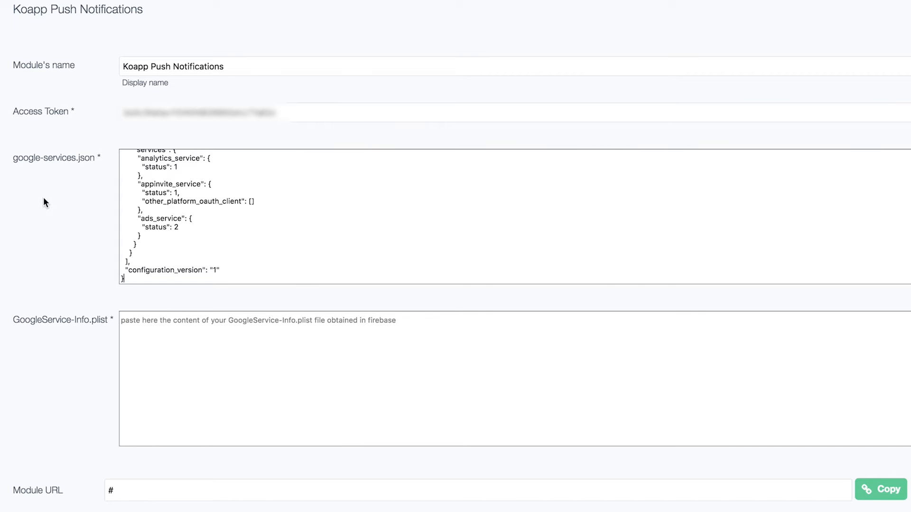
left_click(141, 327)
type("a")
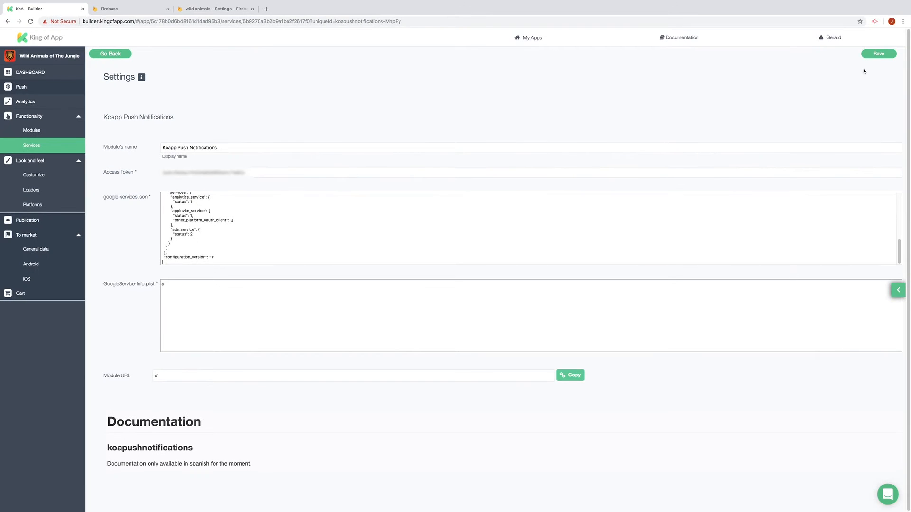
left_click(868, 54)
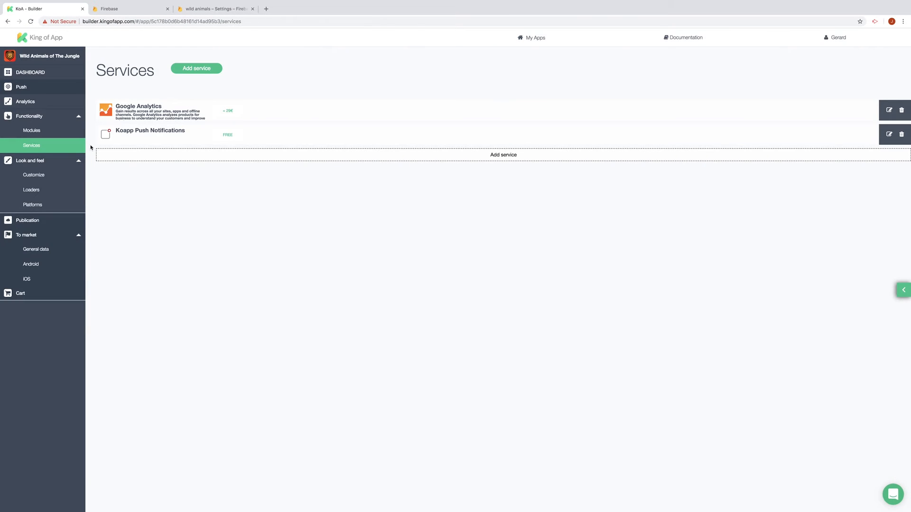
Return to the wild animals project overview in the Firebase console
left_click(194, 8)
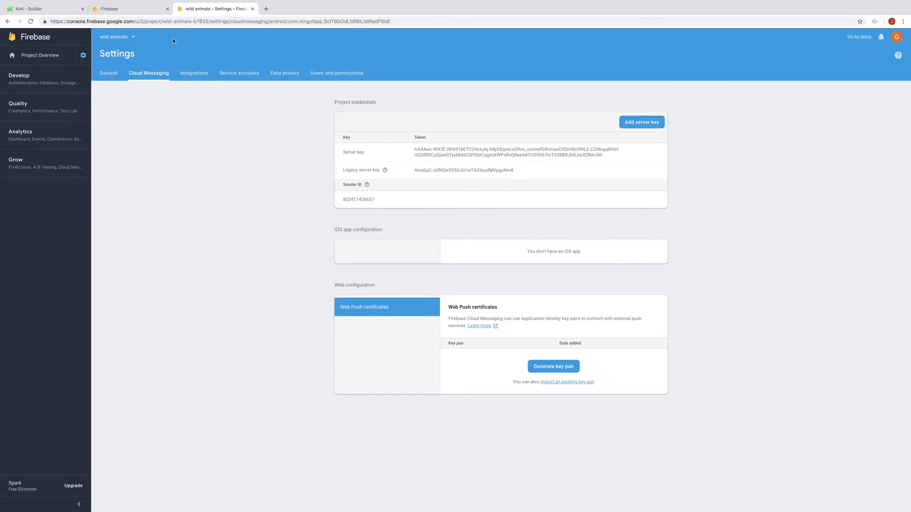
left_click(33, 56)
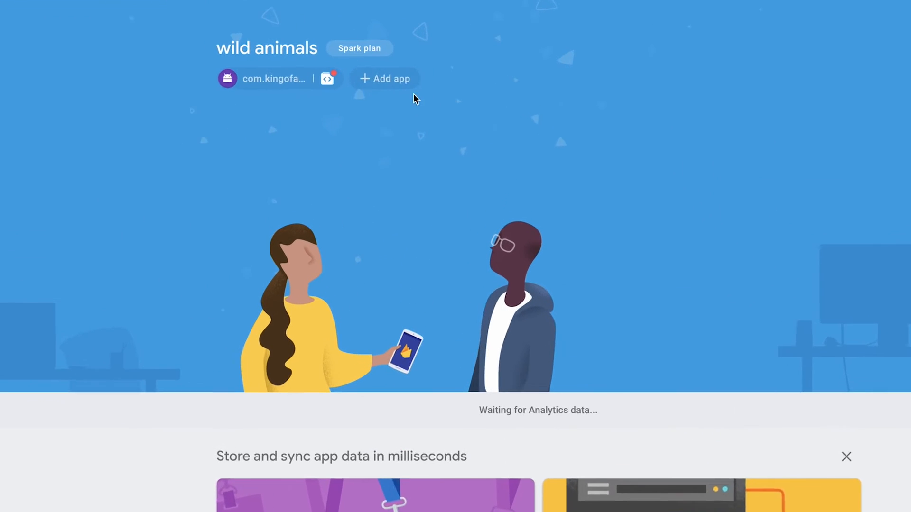
Register an iOS app in Firebase with the bundle ID copied from the King of App dashboard
left_click(419, 74)
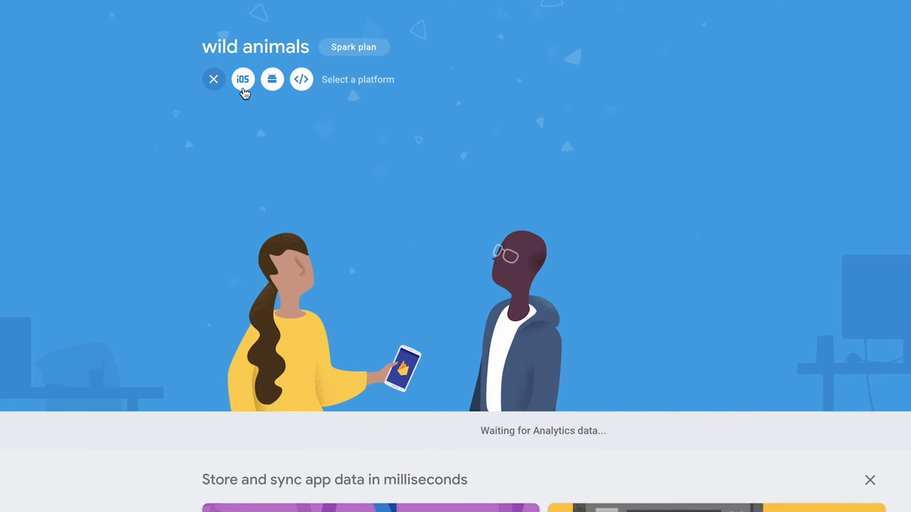
left_click(242, 85)
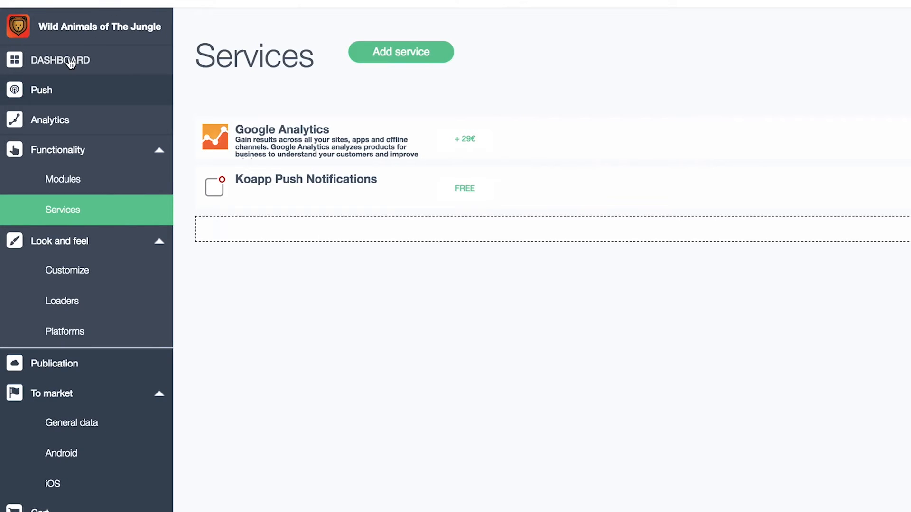
left_click(70, 62)
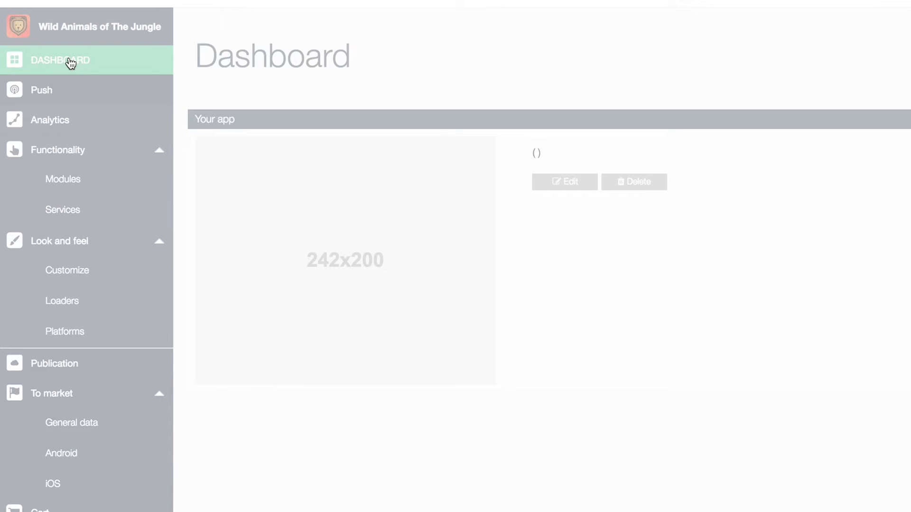
left_click_drag(399, 166, 594, 188)
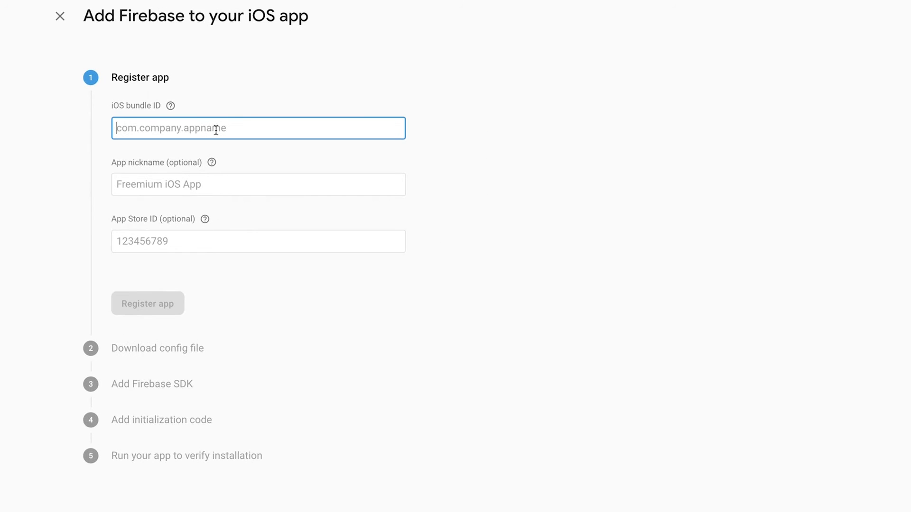
key("super+v")
left_click(396, 326)
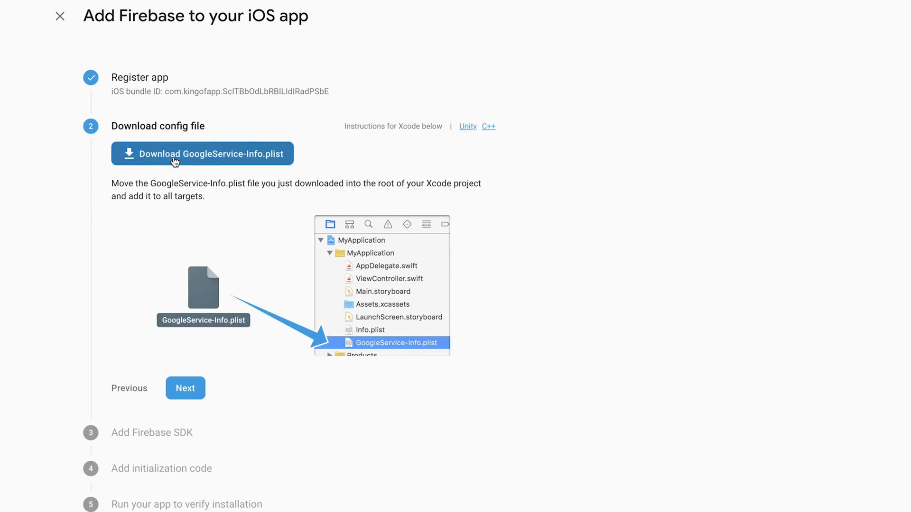
Download GoogleService-Info.plist and skip through the remaining iOS setup steps
left_click(186, 392)
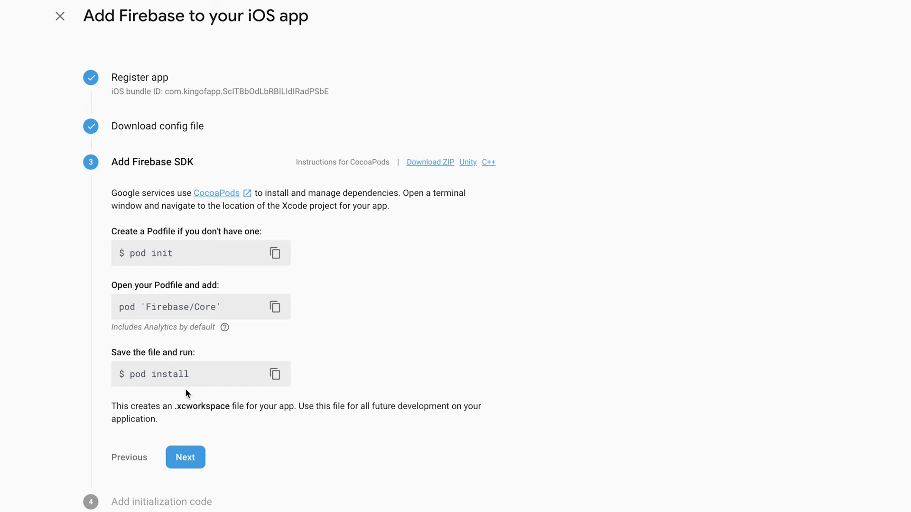
left_click(192, 457)
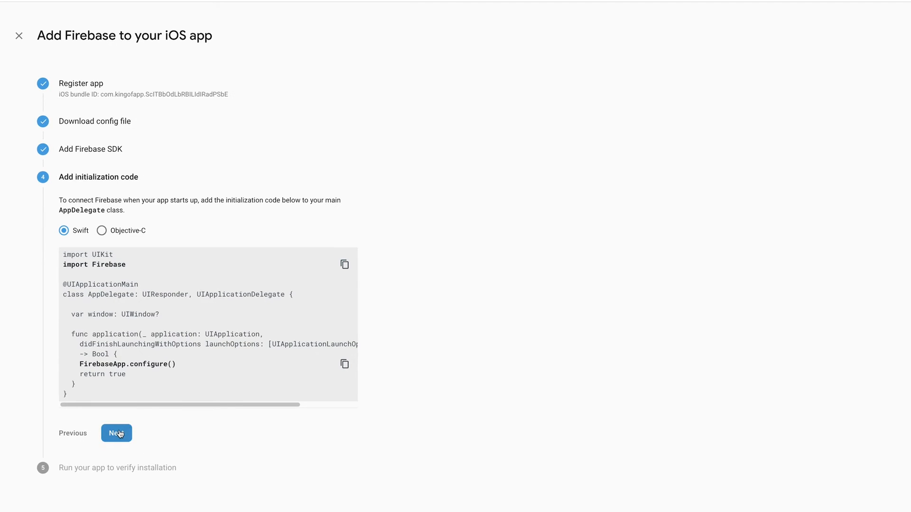
left_click(118, 433)
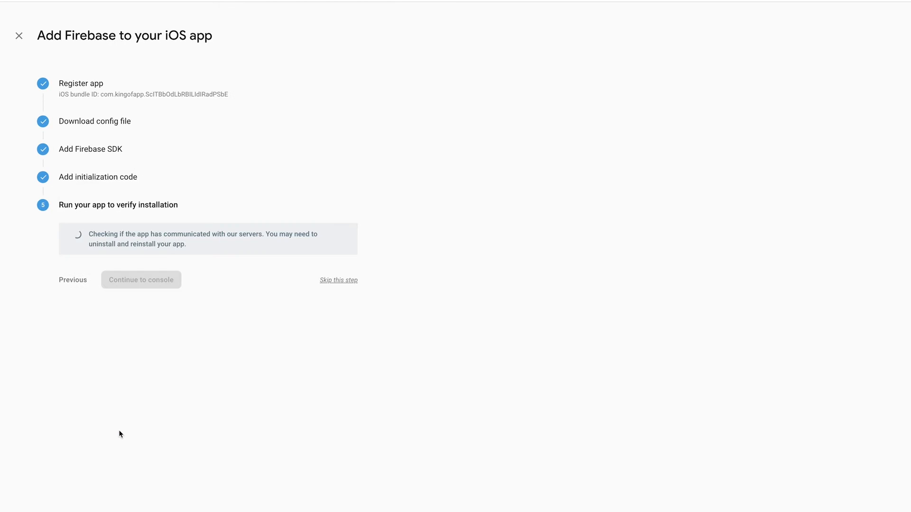
left_click(338, 280)
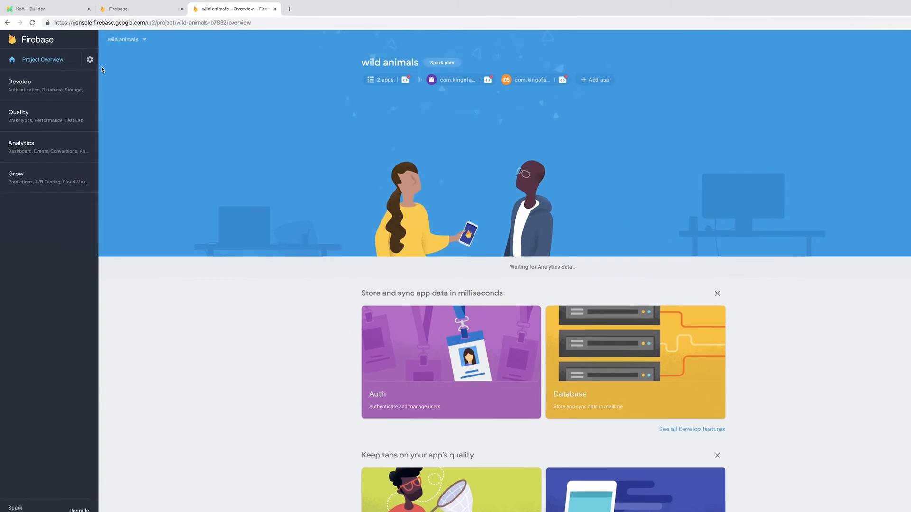
Open the project's Cloud Messaging settings and scroll down to the iOS app configuration
left_click(114, 36)
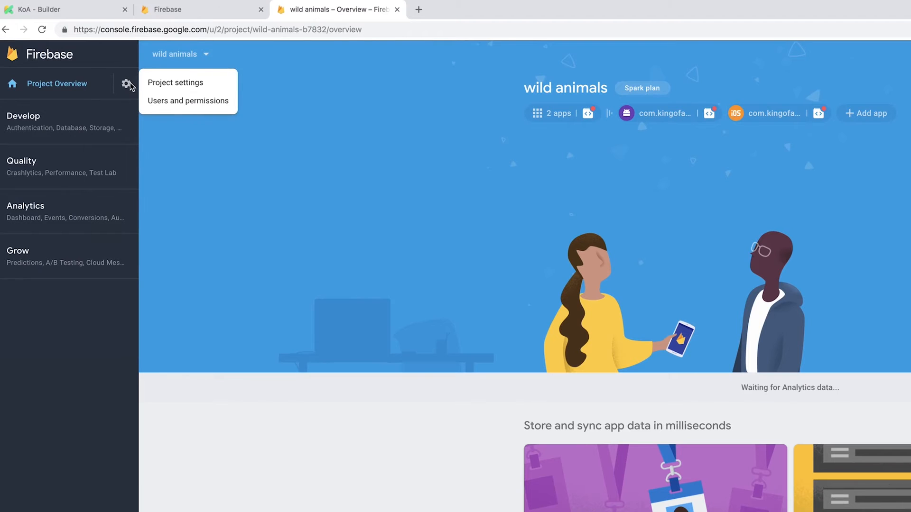
left_click(152, 84)
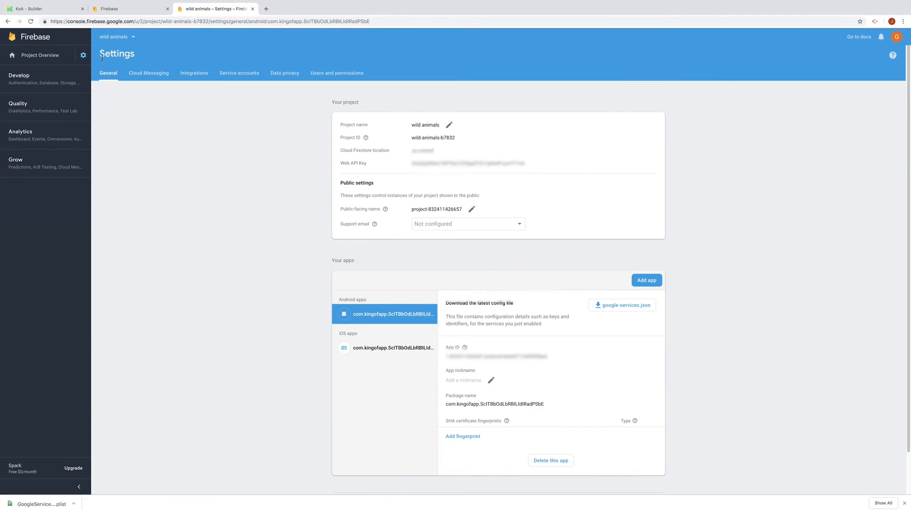
left_click(148, 76)
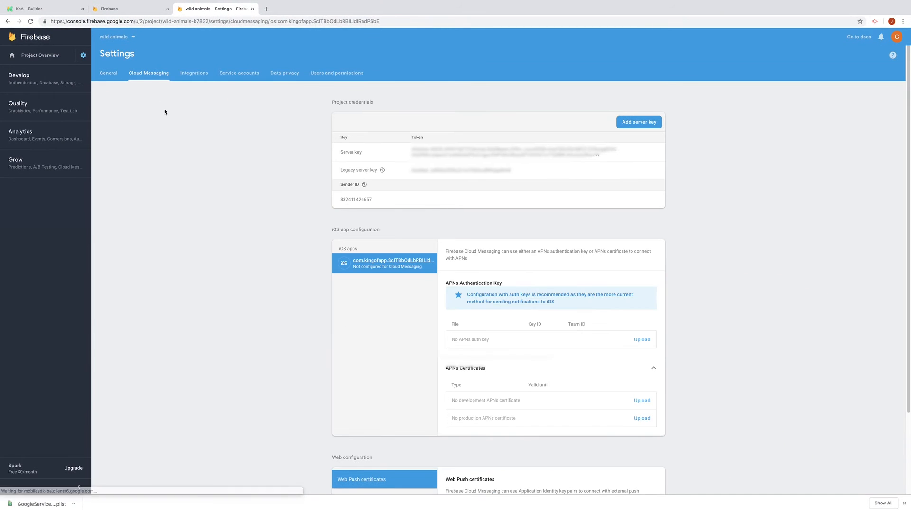
scroll(295, 326, "down", 3)
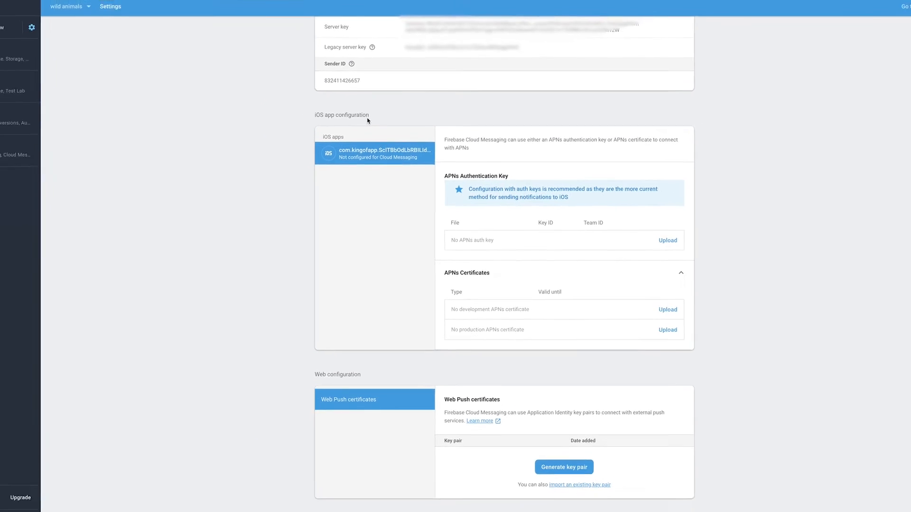
Sign in to developer.apple.com with the account e-mail and password, then list all keys under Certificates, Identifiers & Profiles
key("ctrl+t")
type("developer.")
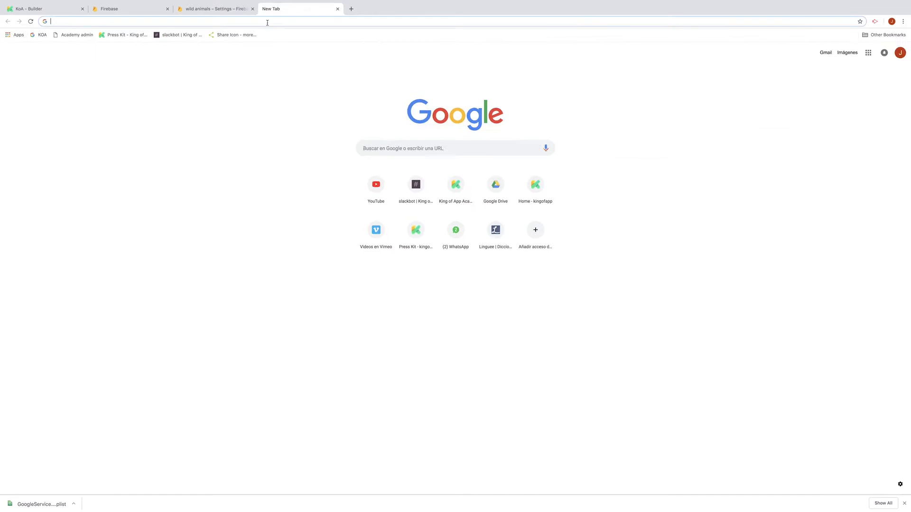
key("Return")
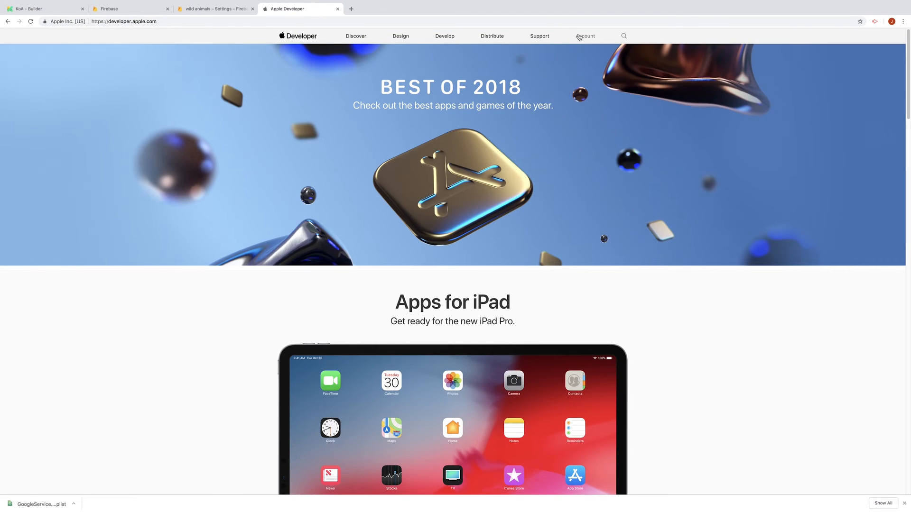
left_click(579, 36)
left_click(504, 229)
type("•••")
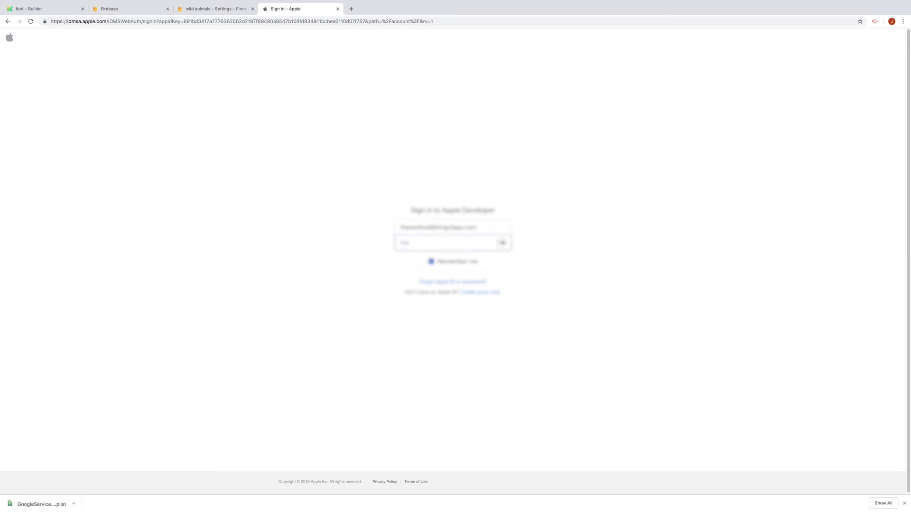
key("Return")
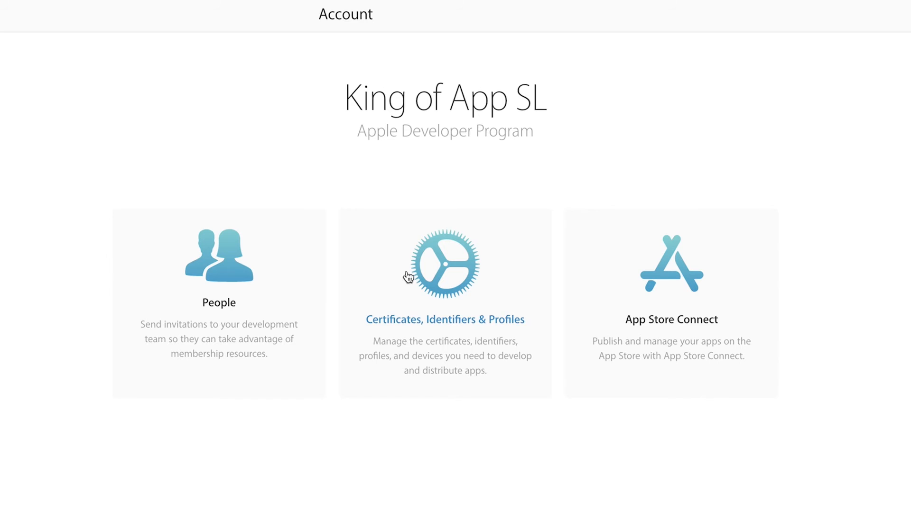
left_click(419, 285)
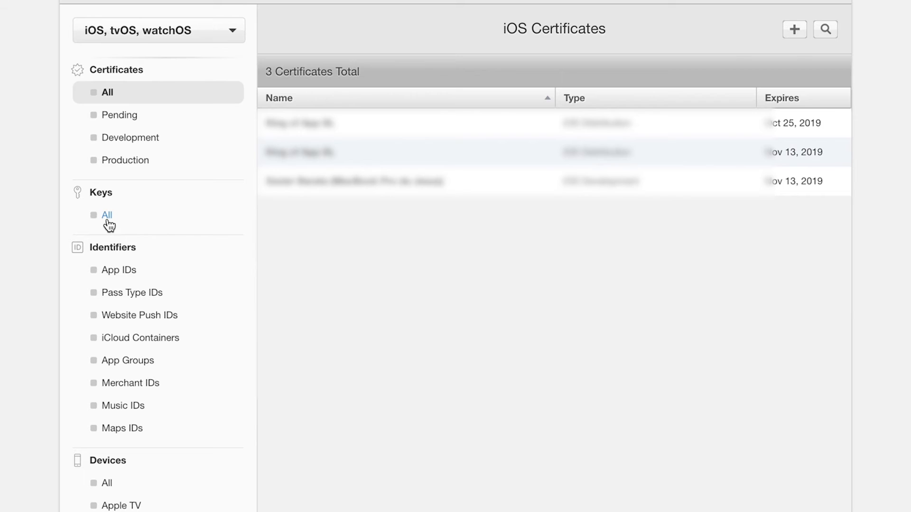
left_click(108, 216)
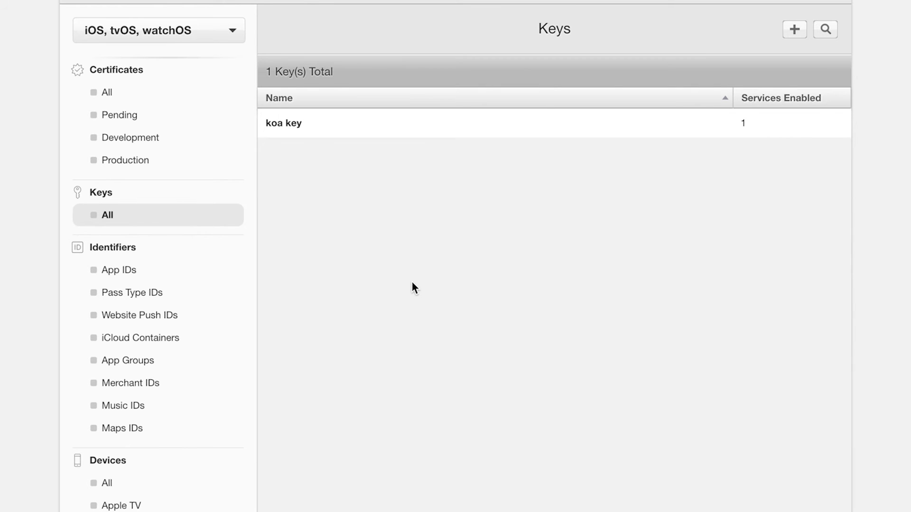
Create a new Apple Developer key named 'Wild Animals' with Apple Push Notifications service enabled
left_click(792, 33)
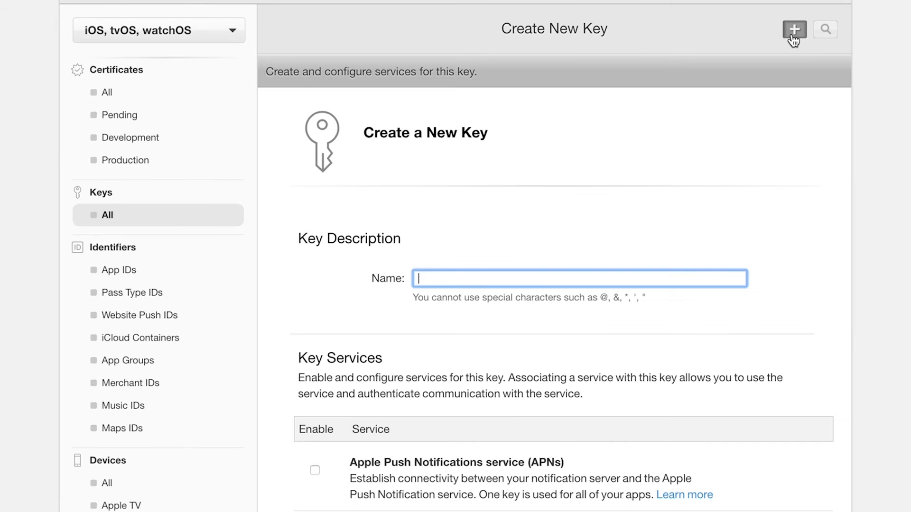
type("Wild Animals")
scroll(411, 67, "down", 7)
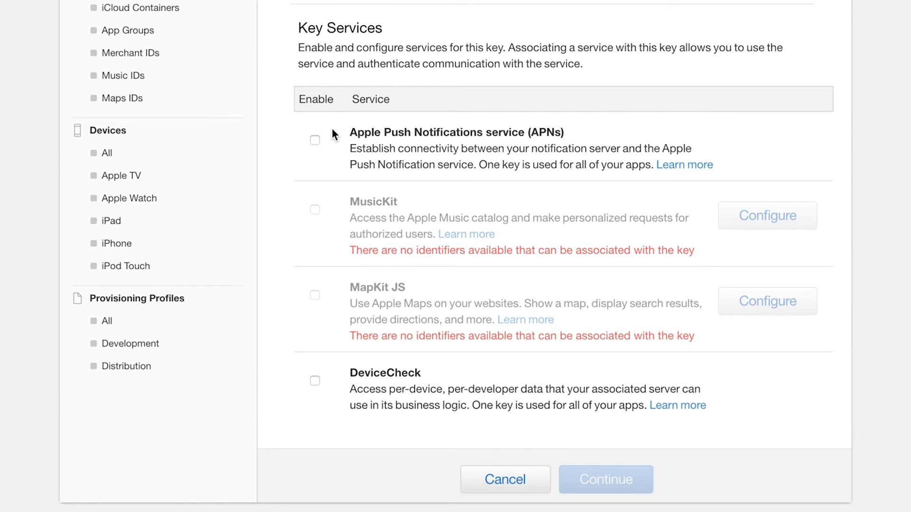
left_click(315, 140)
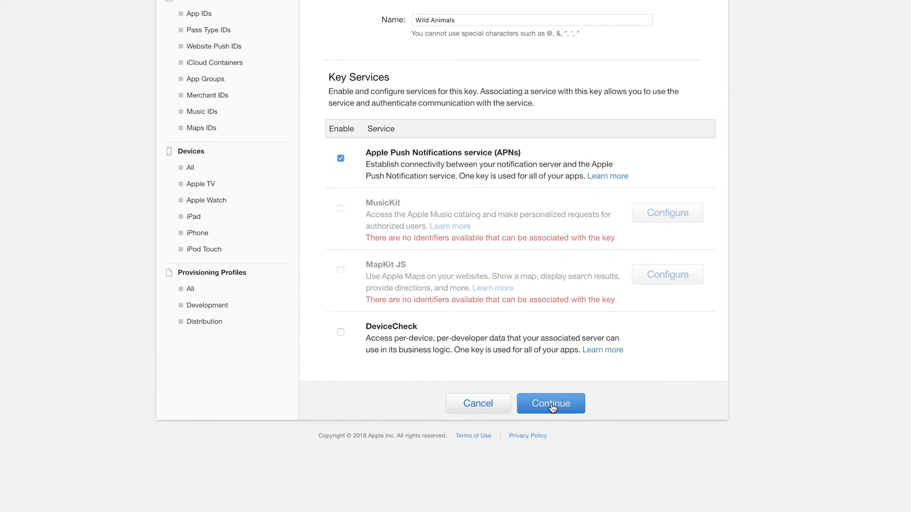
left_click(607, 482)
left_click(576, 344)
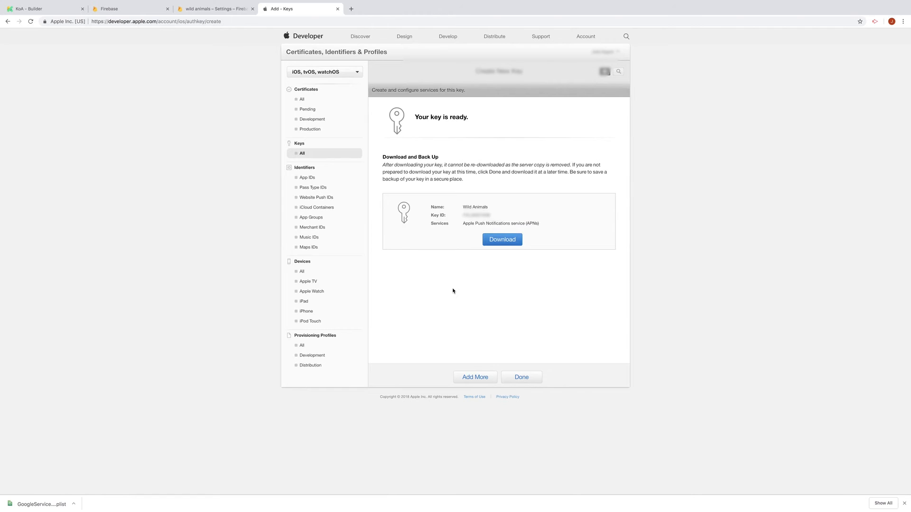
Download the Wild Animals .p8 key file to the Desktop and return to Firebase
left_click(502, 241)
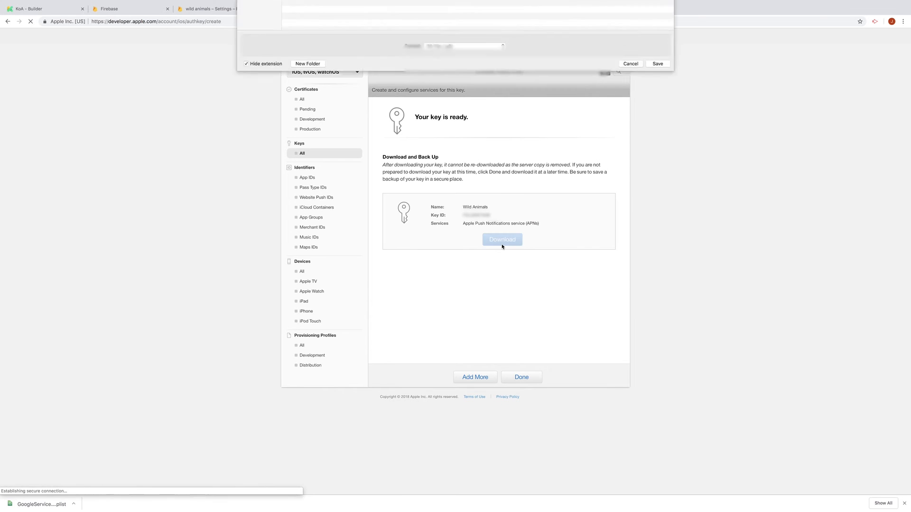
left_click(660, 268)
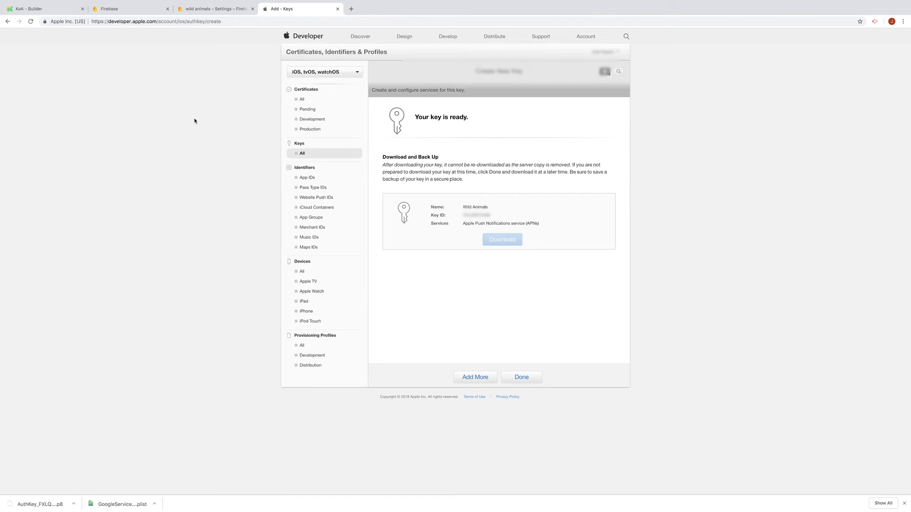
left_click(201, 10)
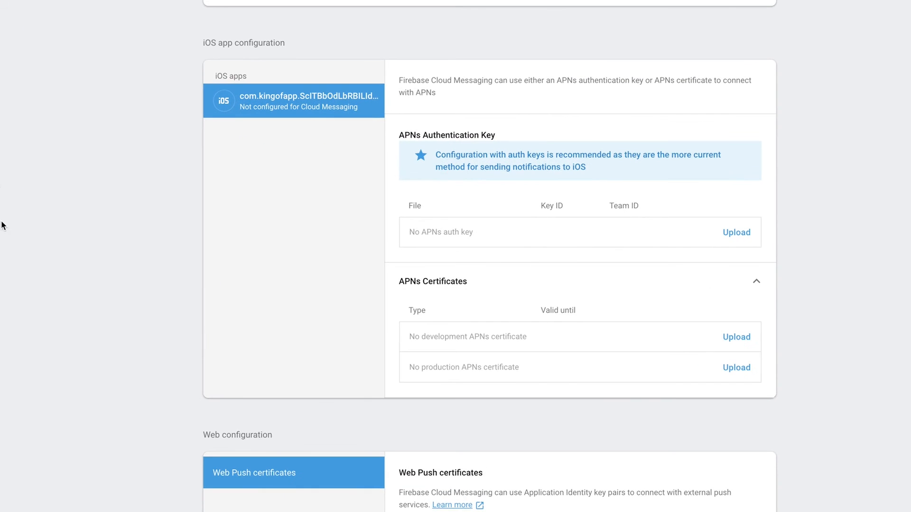
Start an APNs key upload, attach the .p8 file, and paste the Key ID from Apple
left_click(740, 237)
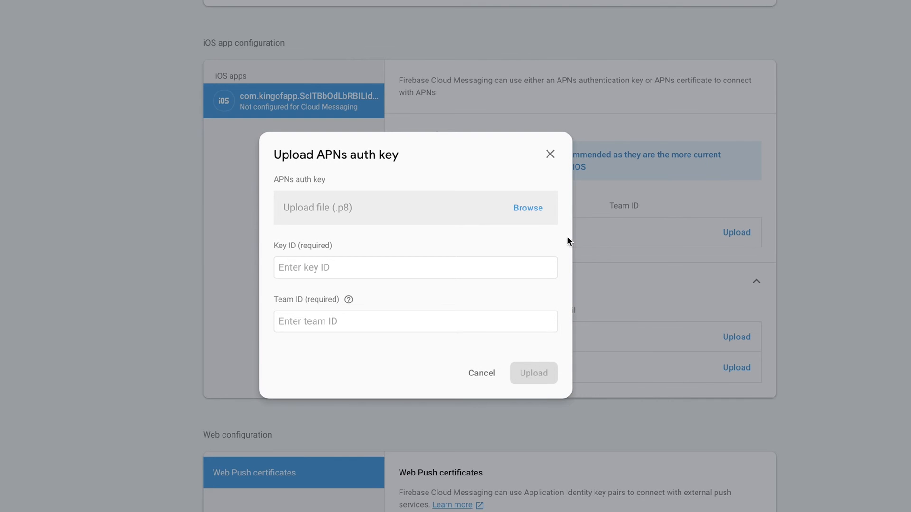
left_click(528, 207)
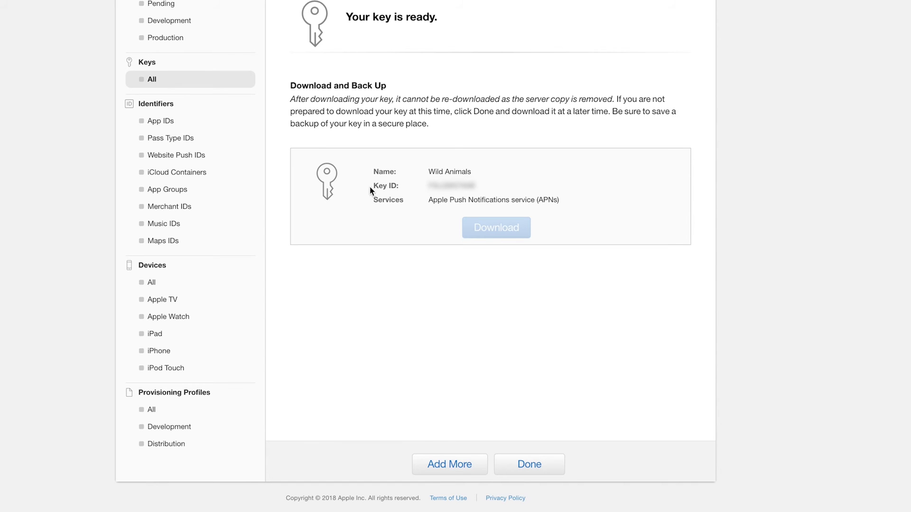
left_click_drag(427, 186, 476, 186)
right_click(473, 186)
left_click(479, 211)
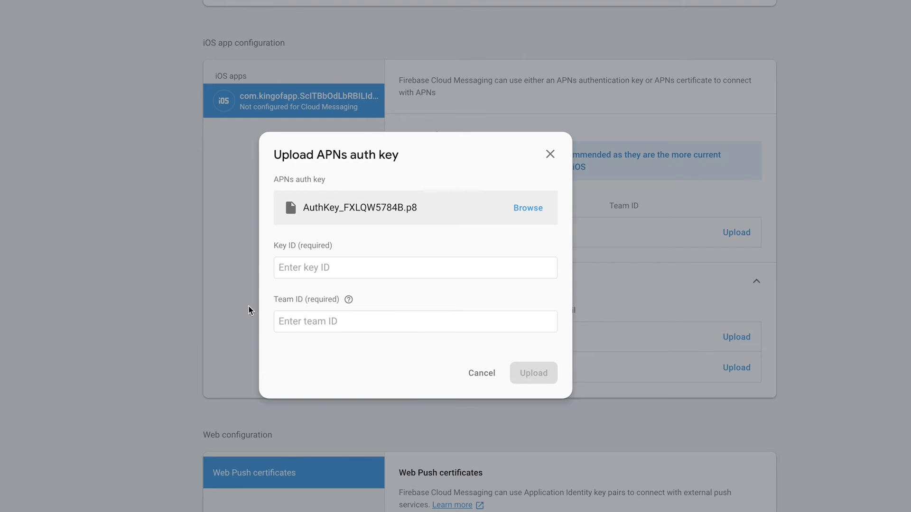
right_click(300, 266)
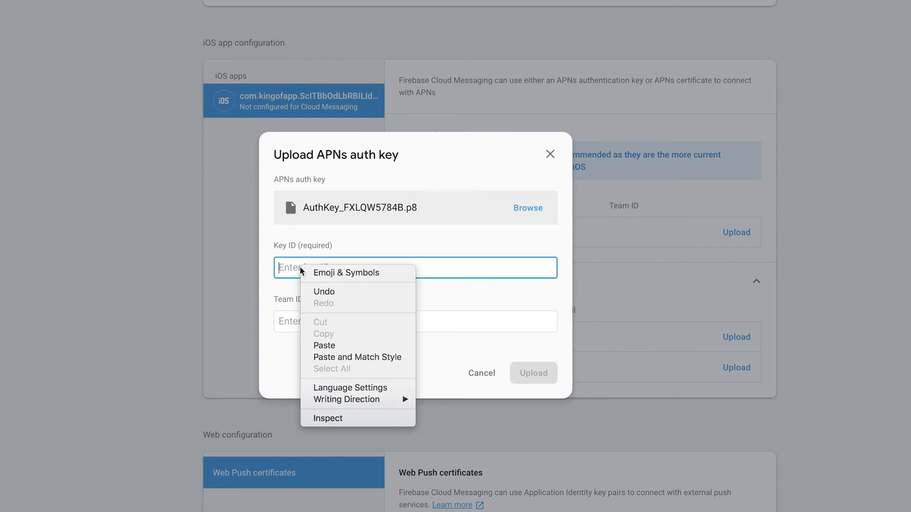
left_click(322, 346)
left_click(320, 292)
Fill in the Team ID from Apple's membership details and upload the APNs key
left_click(299, 13)
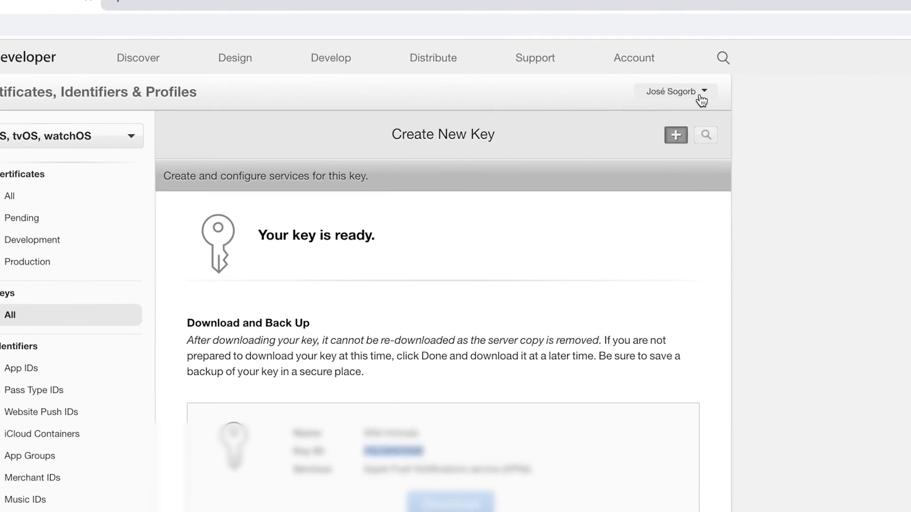
left_click(616, 52)
left_click(659, 135)
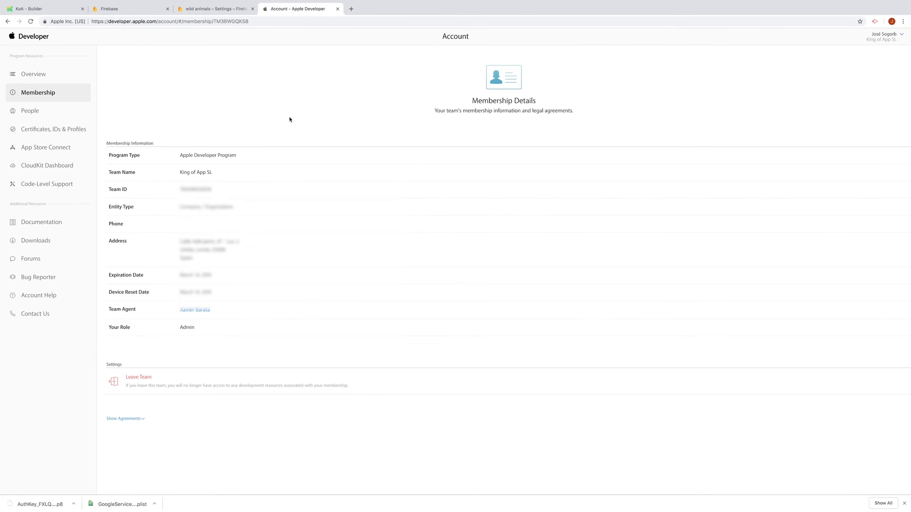
left_click_drag(180, 189, 237, 172)
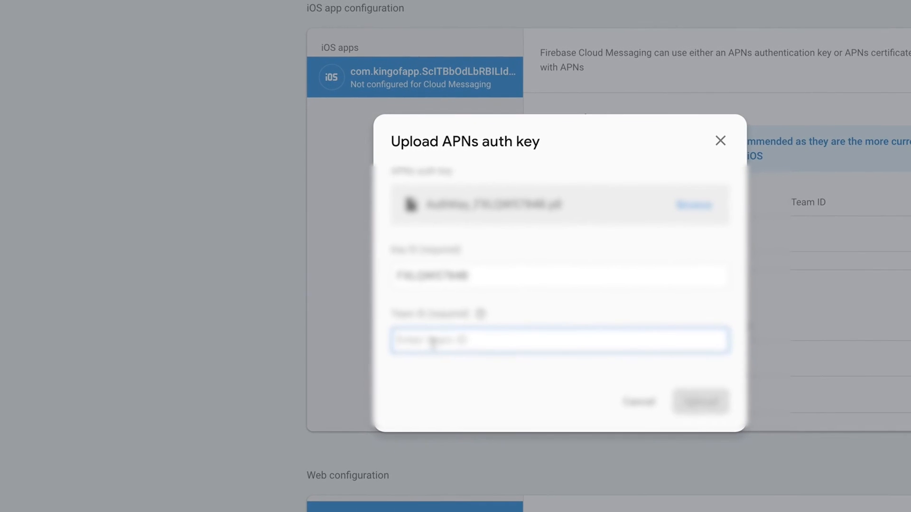
key("ctrl+v")
left_click(698, 403)
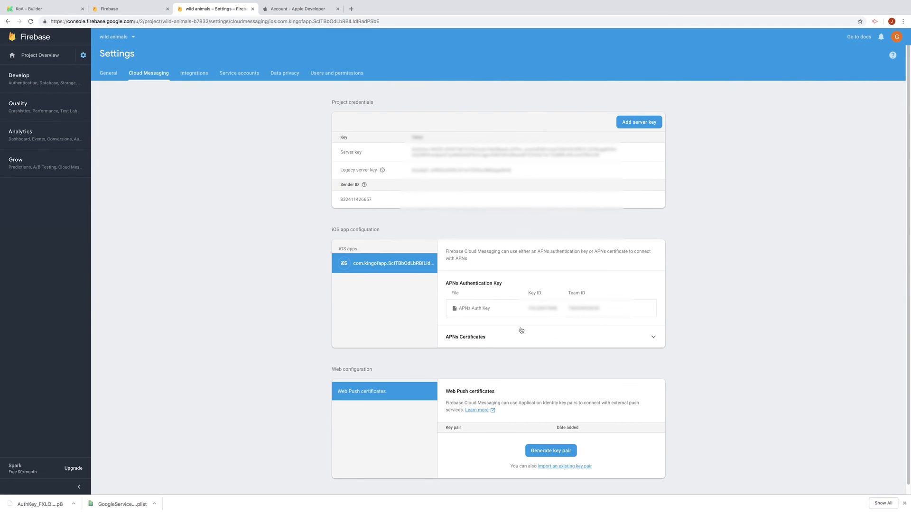
Replace the Koapp Push Notifications plist box with the GoogleService-Info.plist XML and save
left_click(27, 11)
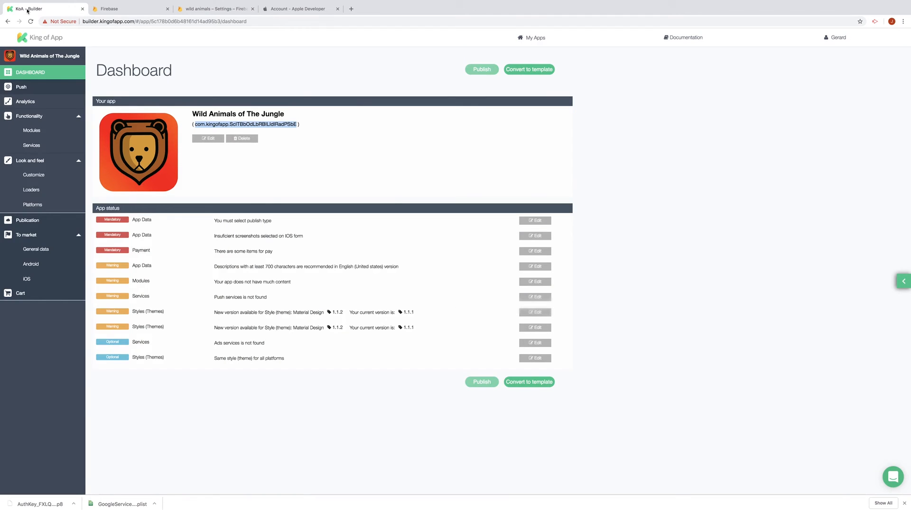
left_click(31, 145)
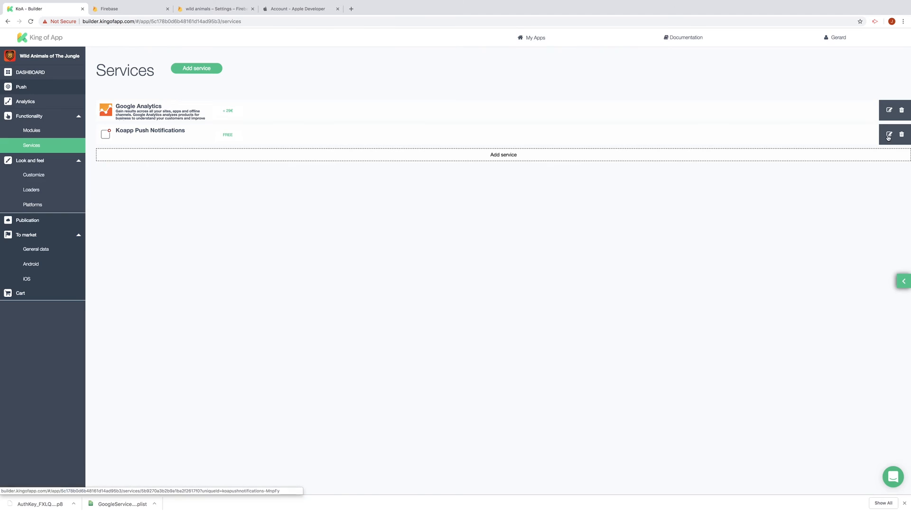
left_click(886, 137)
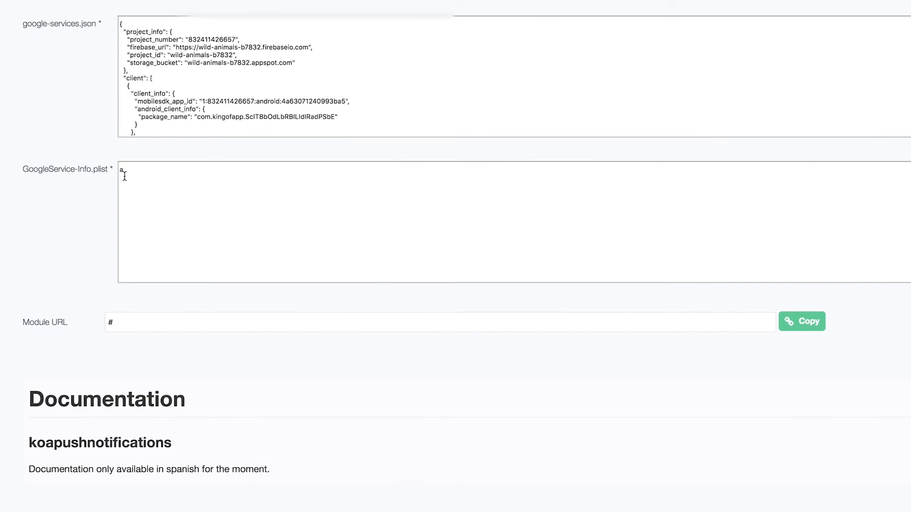
double_click(121, 170)
key("BackSpace")
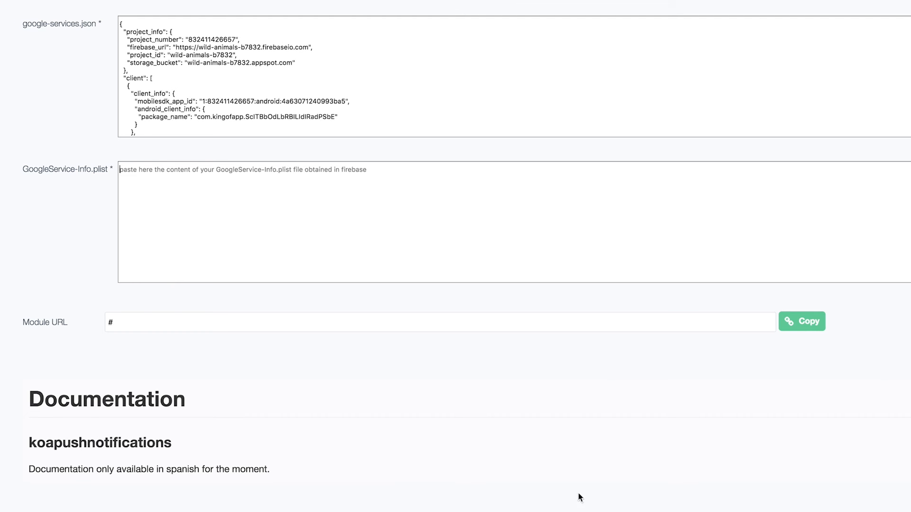
key("super+v")
left_click_drag(207, 223, 183, 165)
left_click(151, 239)
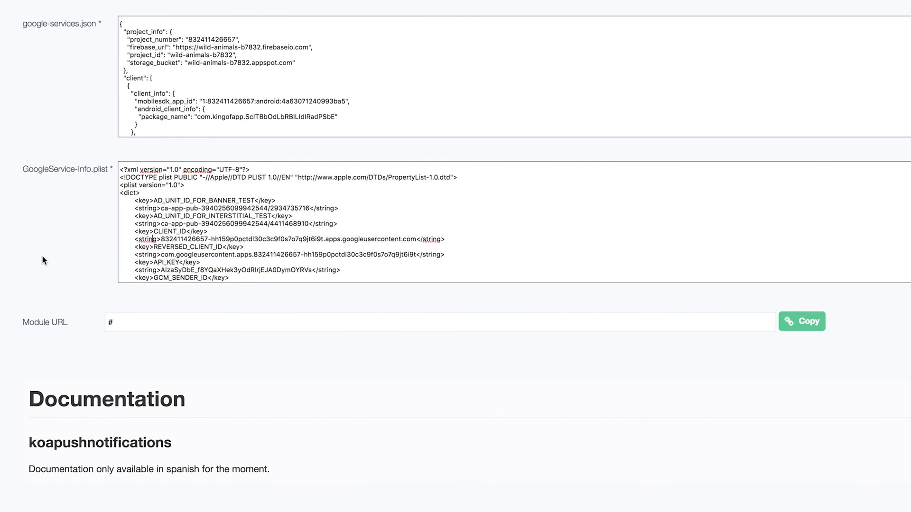
left_click(871, 58)
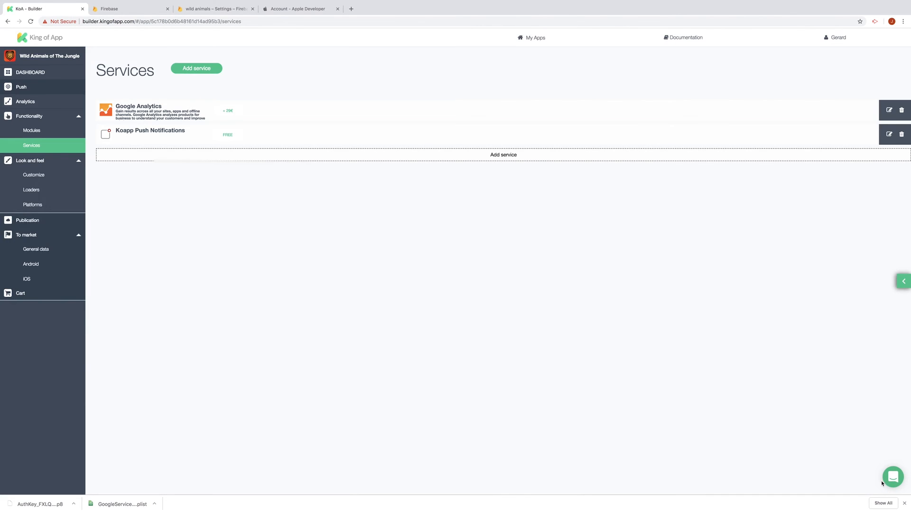
Edit the Wild Animals push application and turn on the iOS platform with sandbox off
left_click(30, 88)
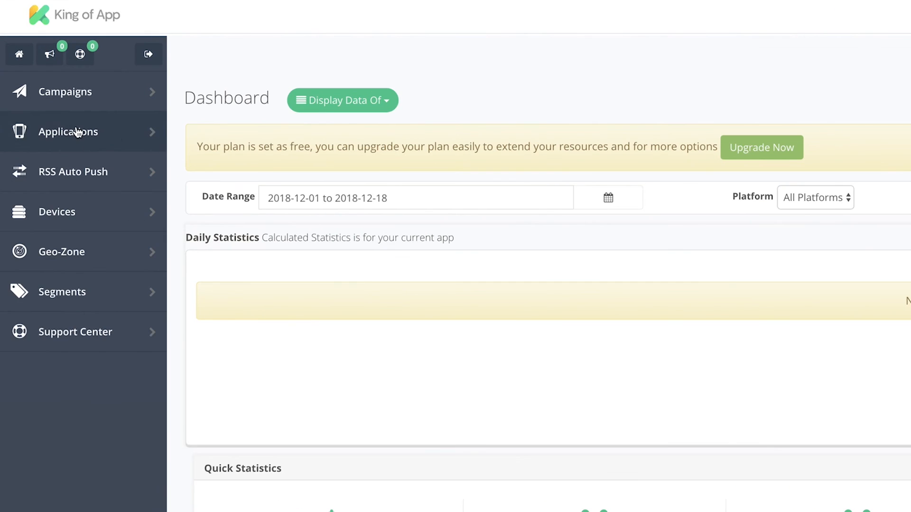
left_click(40, 96)
left_click(82, 180)
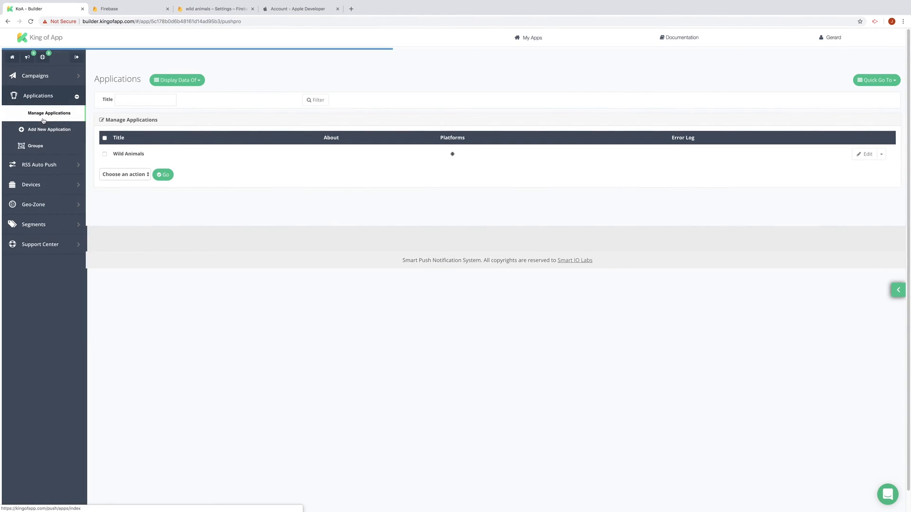
left_click(866, 154)
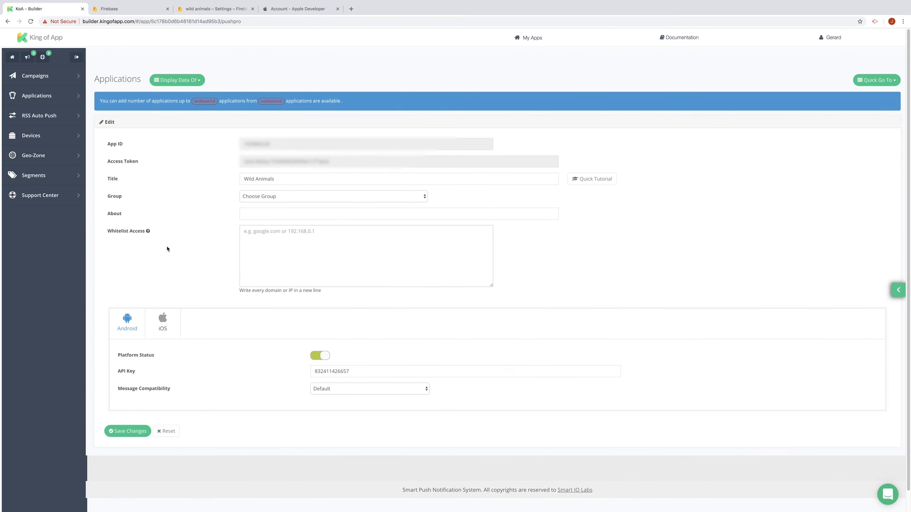
left_click(163, 320)
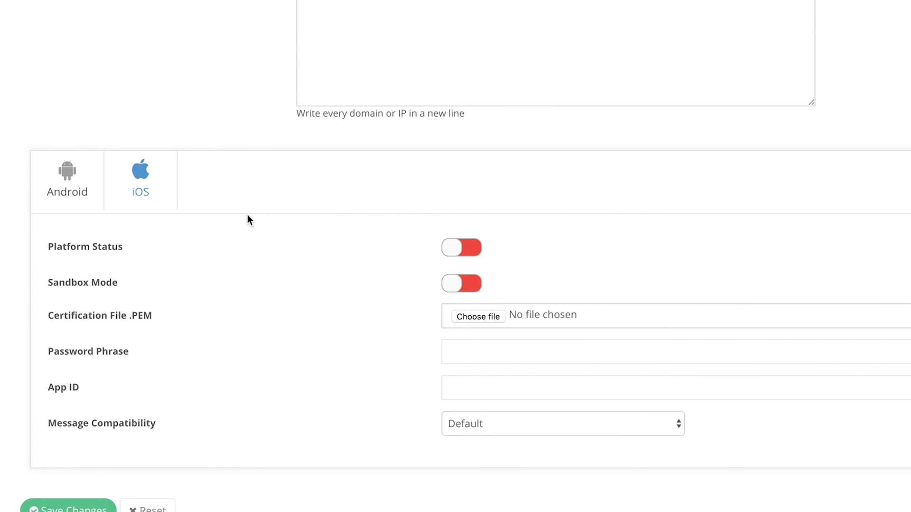
left_click(450, 248)
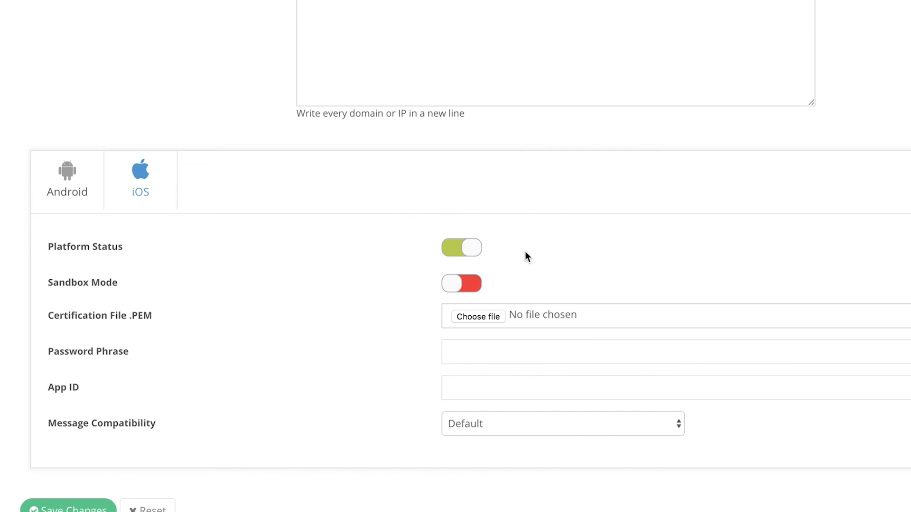
left_click(462, 284)
left_click(471, 287)
Choose New P8 certification, attach the .p8 key, fill Team ID, Key ID, App ID, and save
scroll(387, 300, "down", 2)
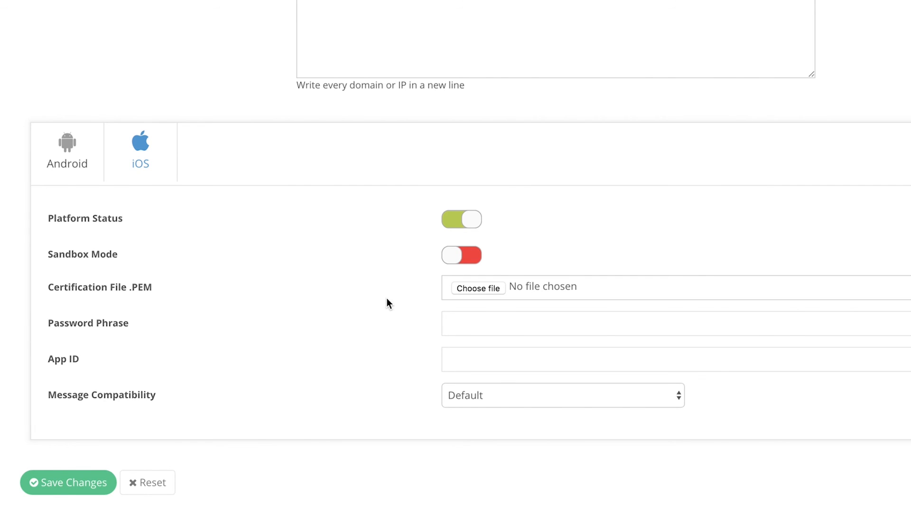
left_click(464, 257)
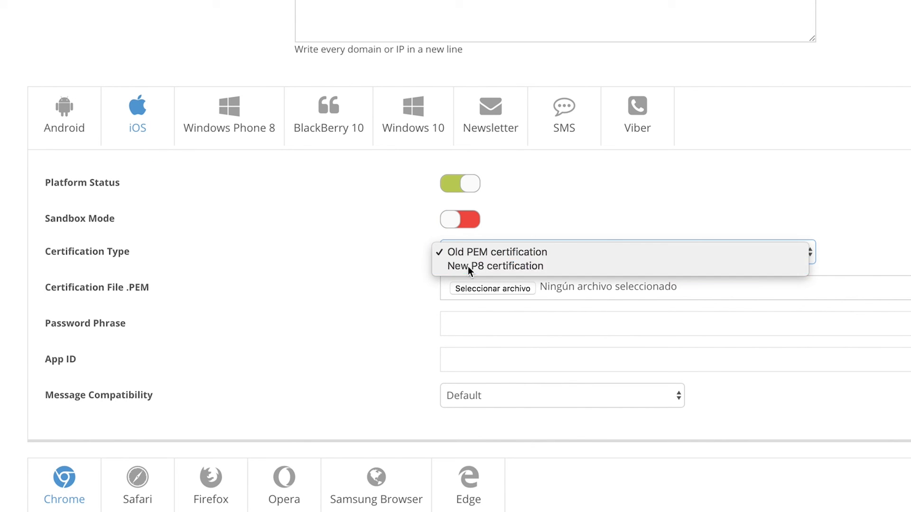
left_click(468, 266)
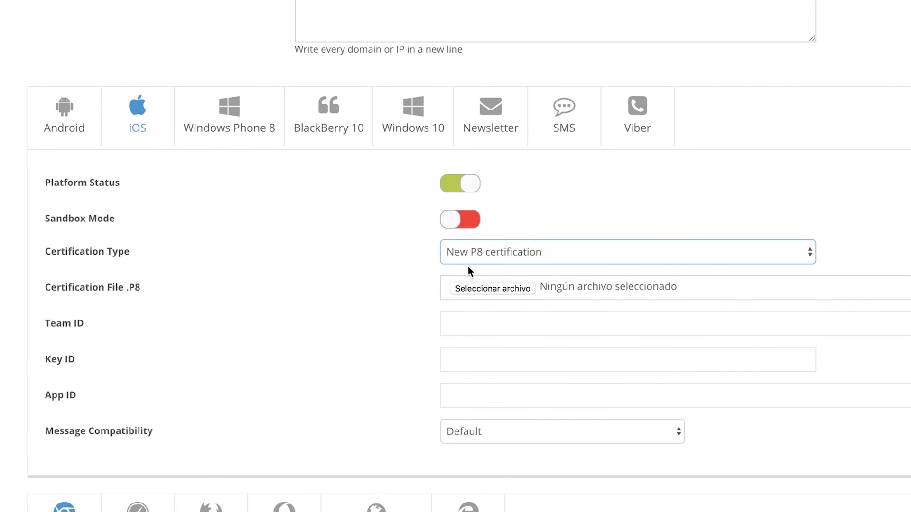
left_click(493, 288)
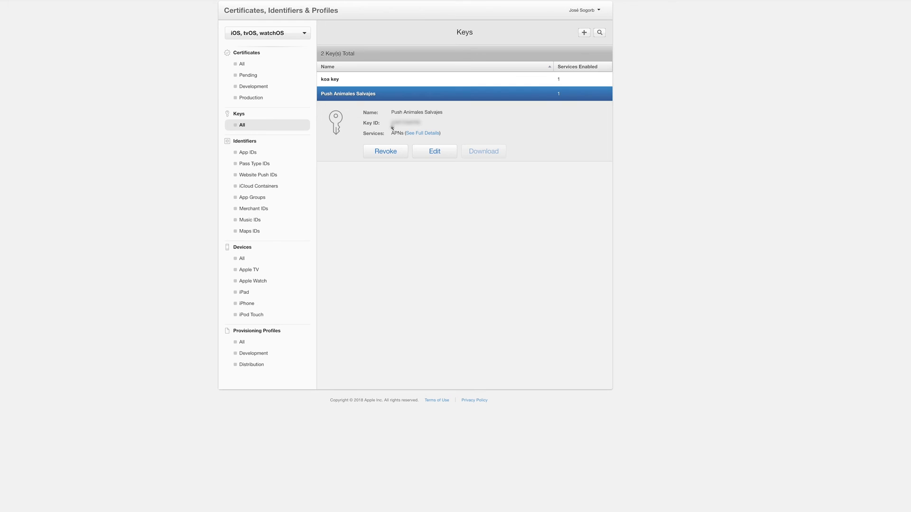
left_click_drag(392, 125, 427, 123)
left_click(596, 11)
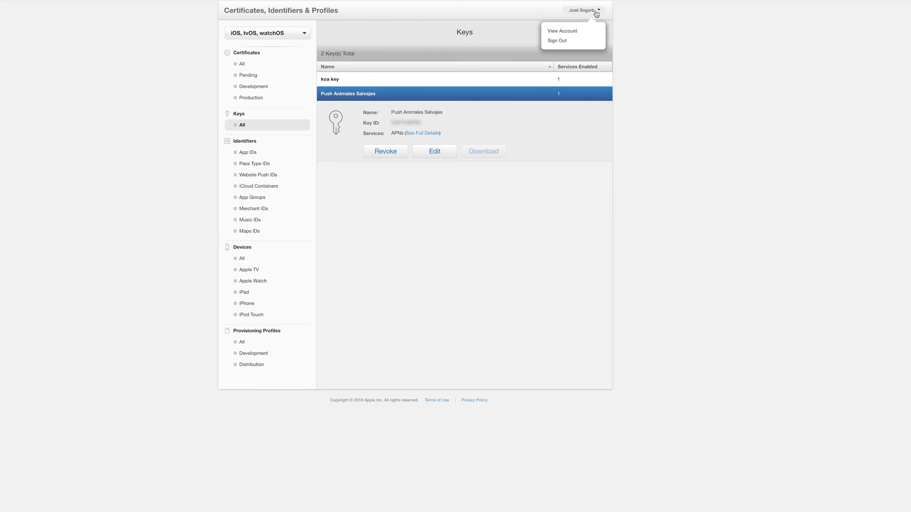
left_click(569, 31)
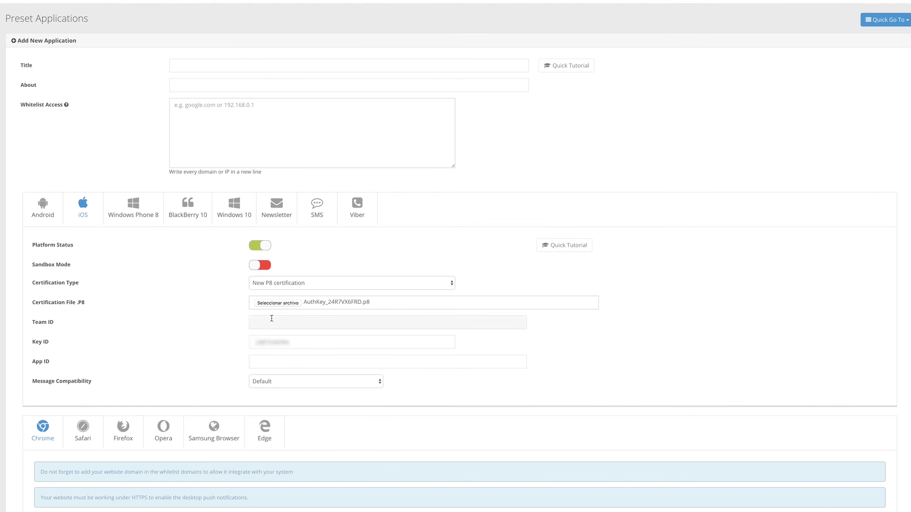
type("com.kingofapp.SbfZTaBfPLefPaRdaSZIEPad")
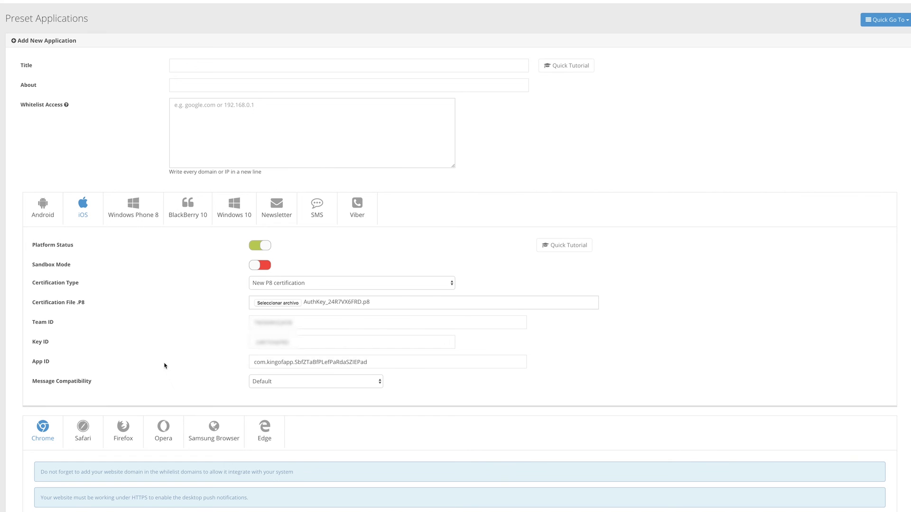
scroll(165, 366, "down", 10)
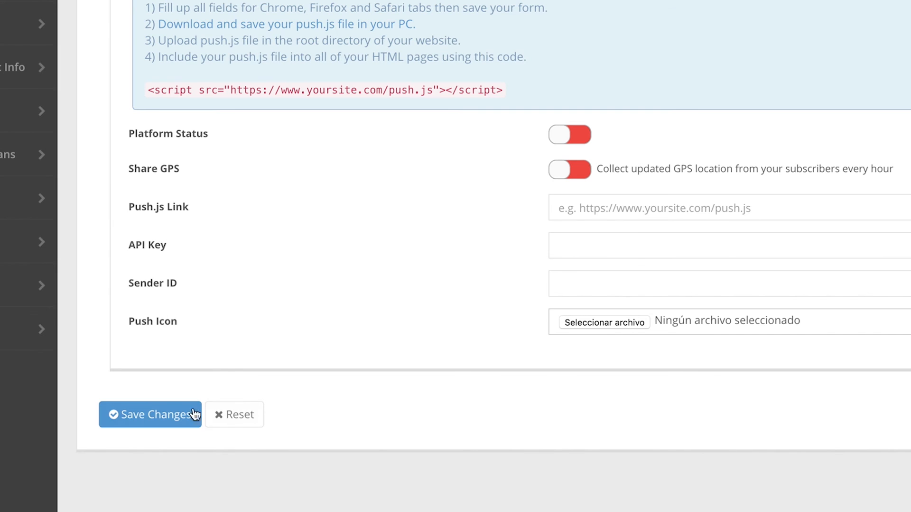
left_click(150, 412)
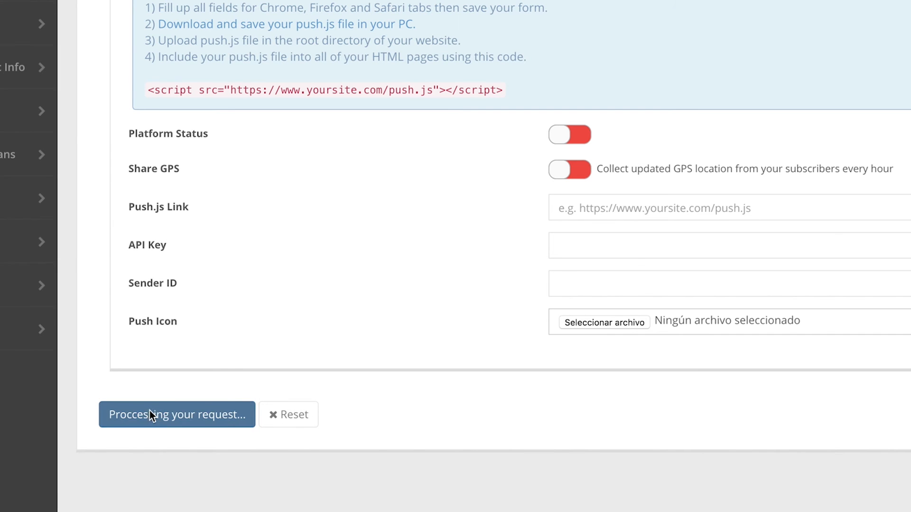